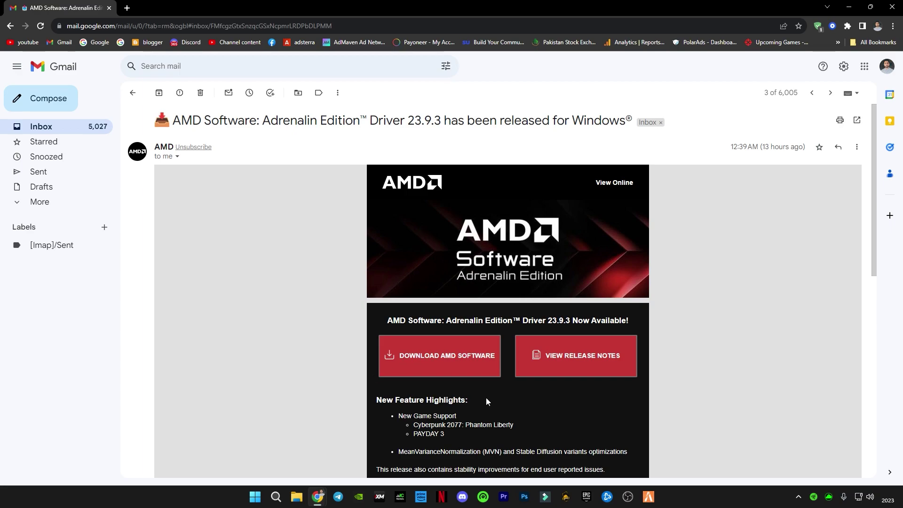
# Review the AMD Software: Adrenalin Edition 23.9.3 release email, including its download link and new feature highlights
pyautogui.scroll(-1, 486, 397)
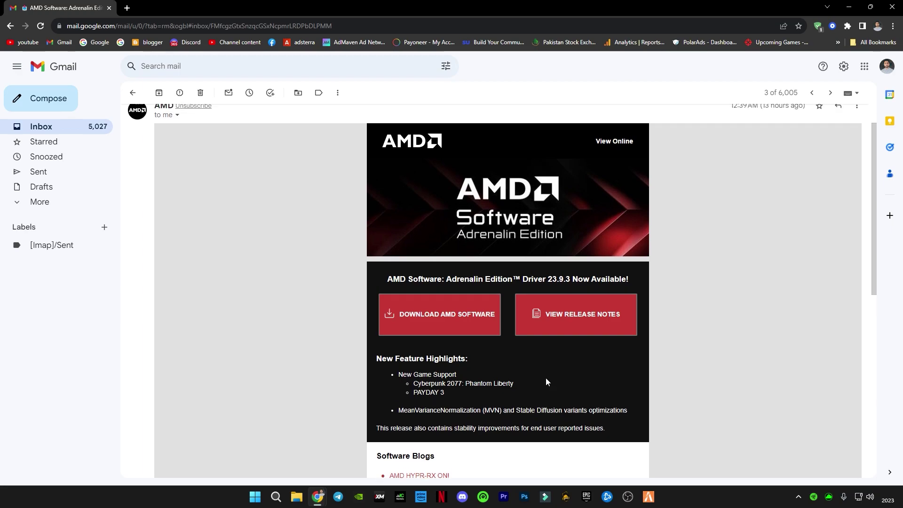
pyautogui.scroll(1, 545, 377)
pyautogui.scroll(-3, 545, 377)
pyautogui.scroll(2, 537, 384)
pyautogui.scroll(1, 538, 384)
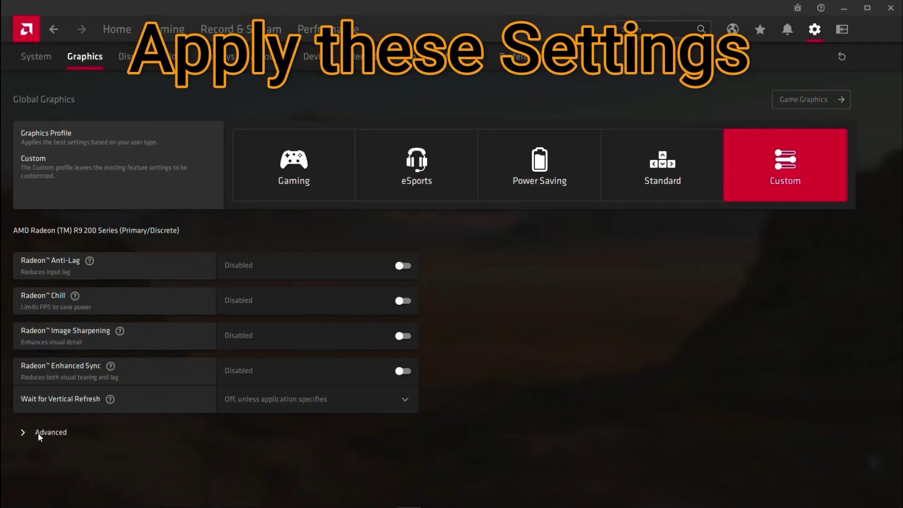
# Expand the advanced options of the global graphics settings and review them together with the main Radeon settings
pyautogui.click(37, 430)
pyautogui.scroll(-1, 209, 373)
pyautogui.scroll(-5, 242, 359)
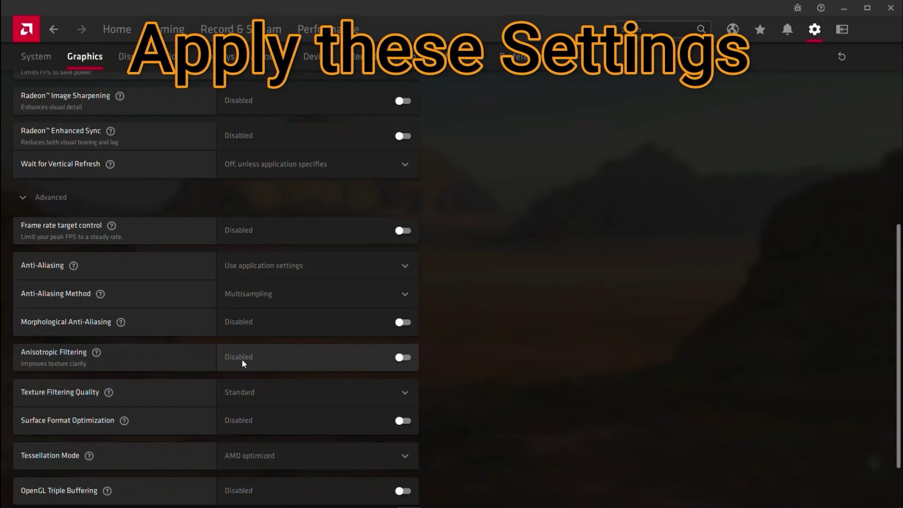
pyautogui.scroll(6, 385, 330)
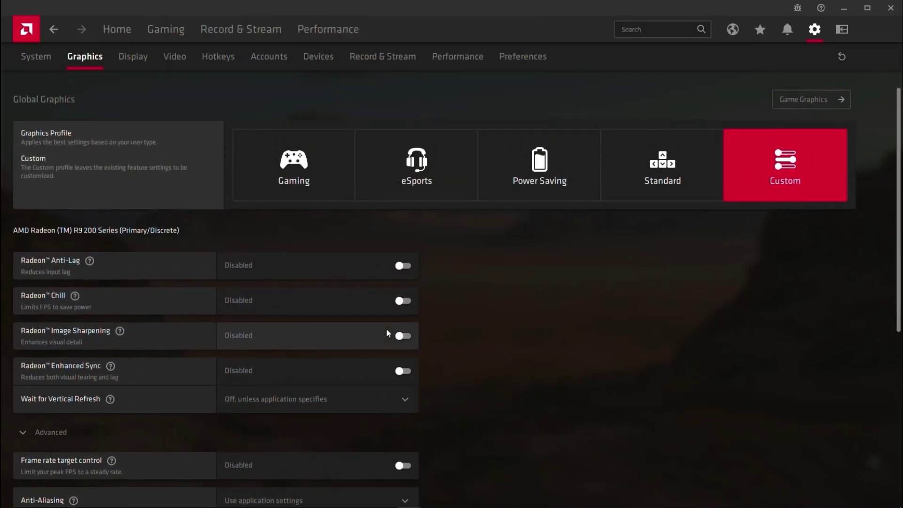
# Look through the AMD Display, Video, Hotkeys, Accounts and Devices settings in turn
pyautogui.click(146, 59)
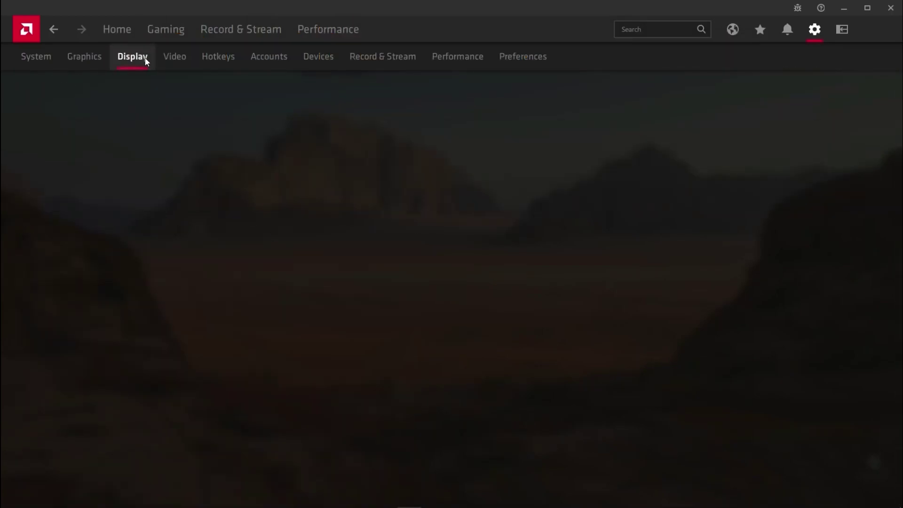
pyautogui.click(175, 55)
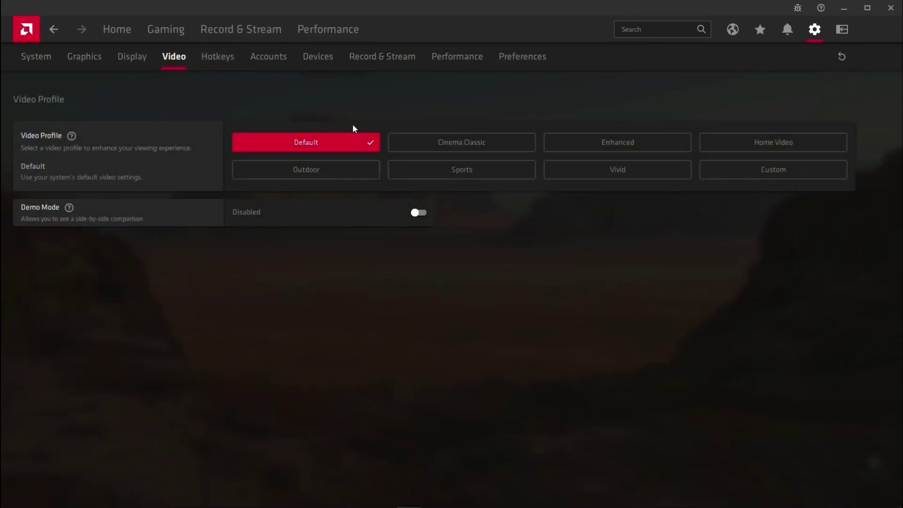
pyautogui.click(216, 54)
pyautogui.click(257, 55)
pyautogui.click(318, 56)
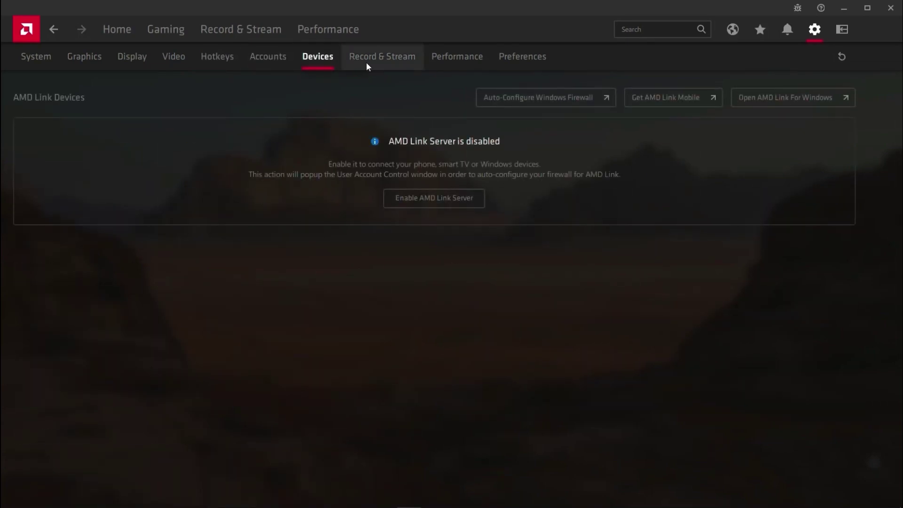
# Review the AMD recording and streaming settings, followed by the Performance and Preferences settings
pyautogui.click(379, 60)
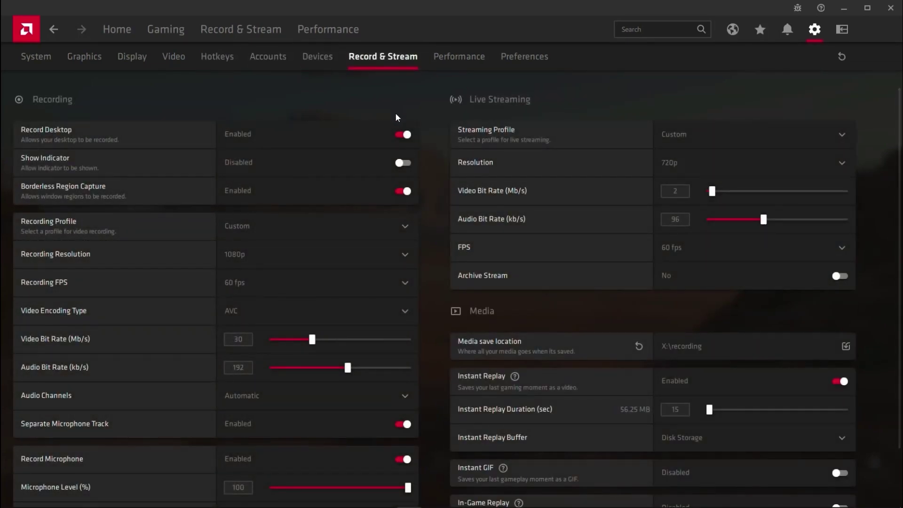
pyautogui.scroll(-2, 402, 216)
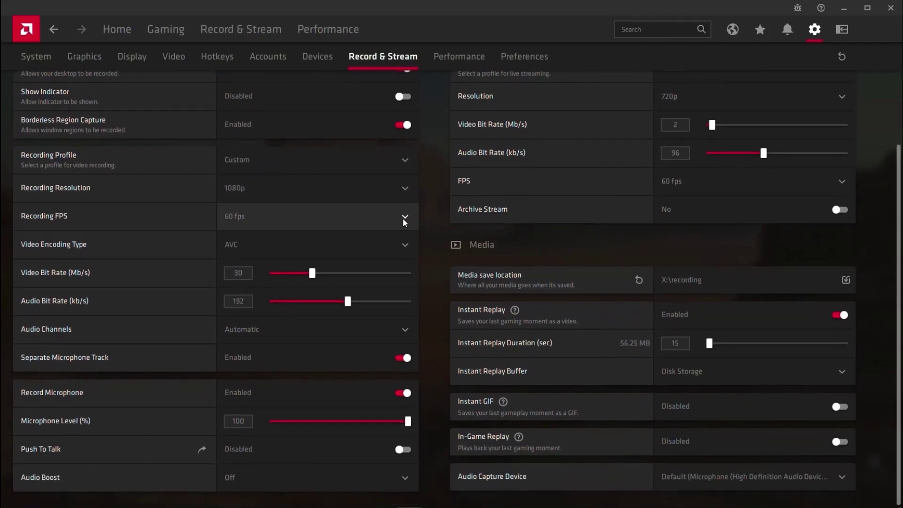
pyautogui.scroll(2, 402, 219)
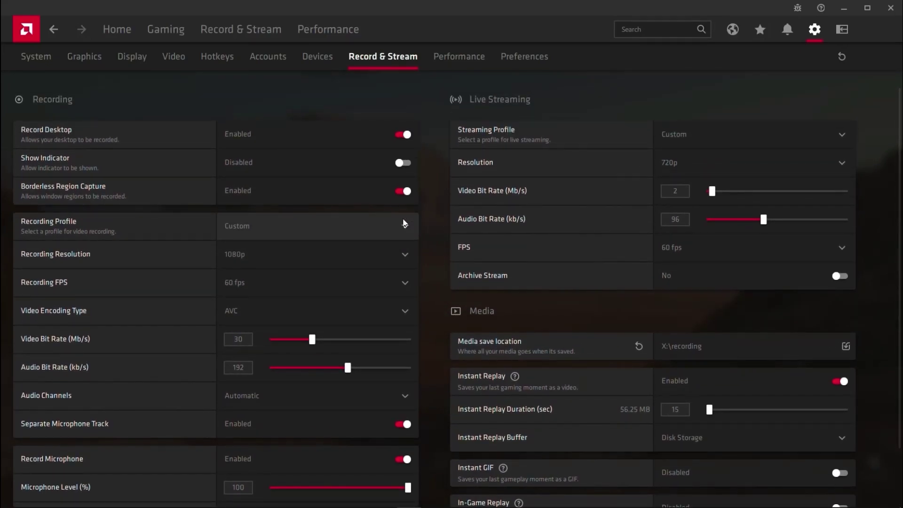
pyautogui.scroll(-2, 403, 218)
pyautogui.scroll(2, 403, 218)
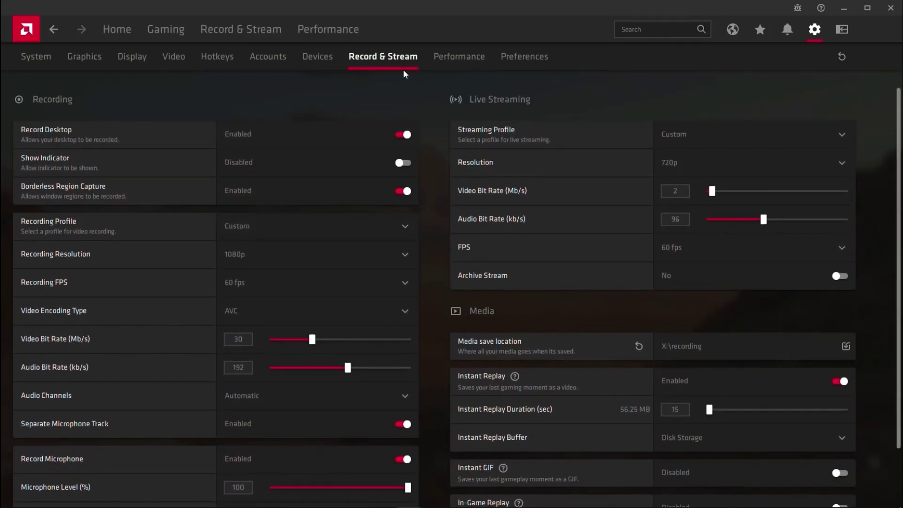
pyautogui.click(458, 57)
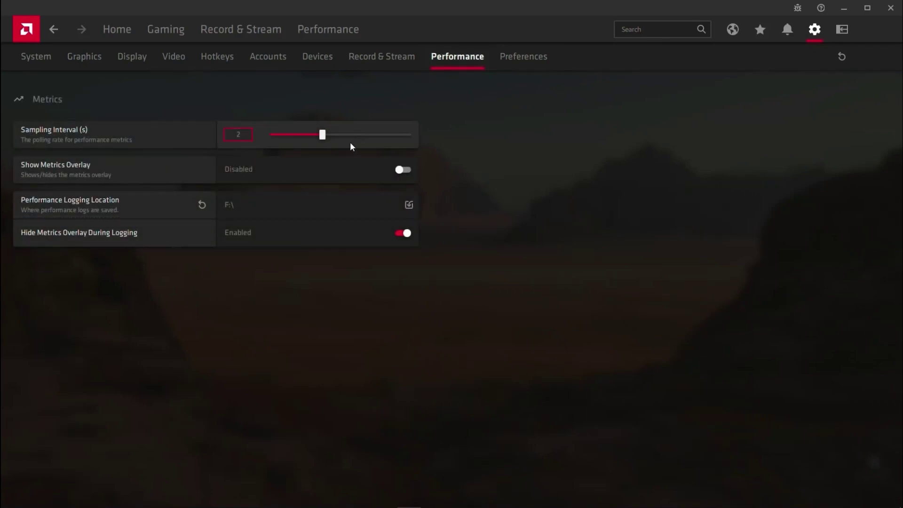
pyautogui.click(543, 58)
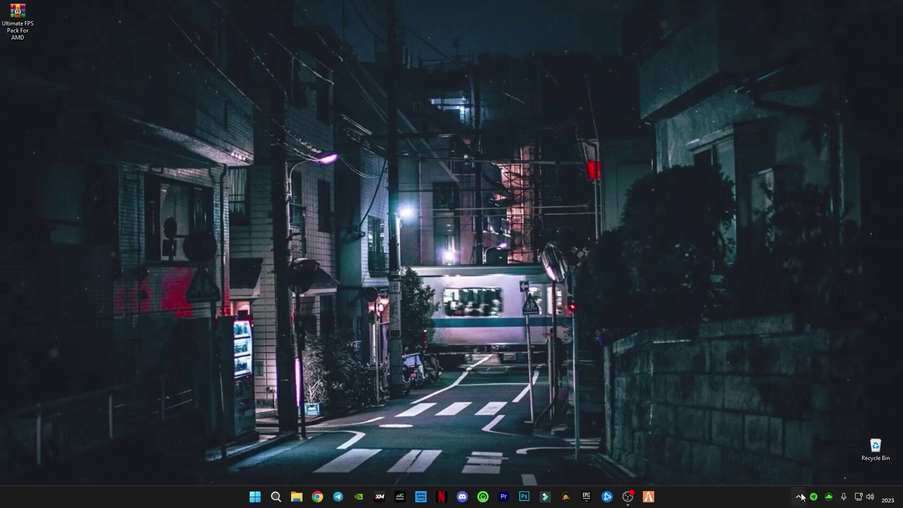
# Switch to File Explorer and open the GTAV folder inside Games on Local Disk (D:)
pyautogui.click(297, 496)
pyautogui.click(46, 300)
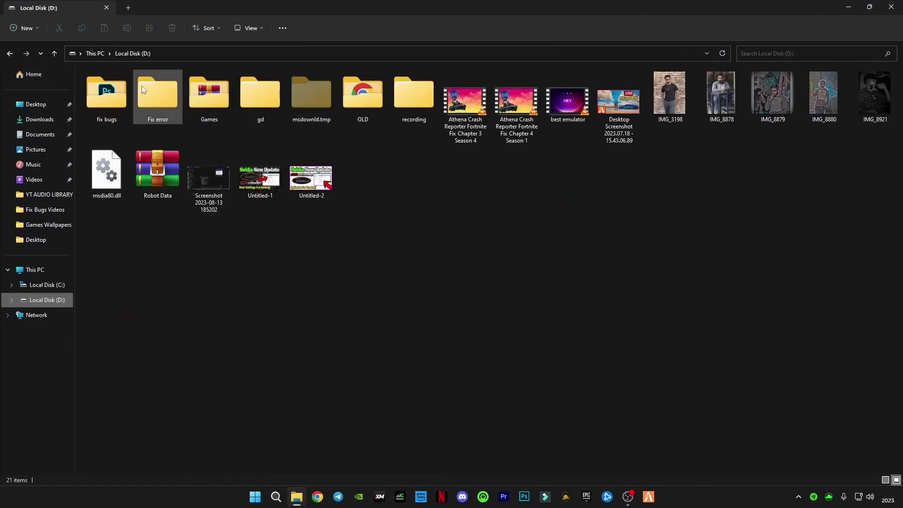
pyautogui.doubleClick(212, 101)
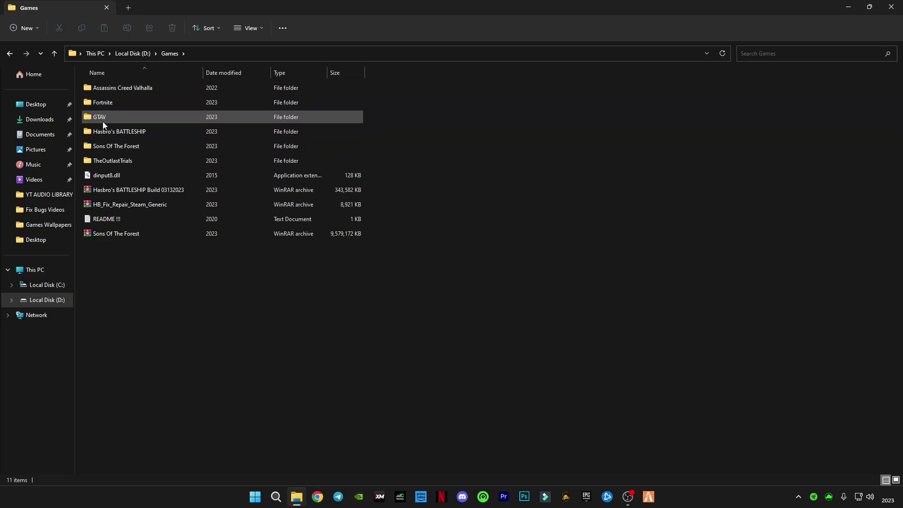
pyautogui.moveTo(111, 121)
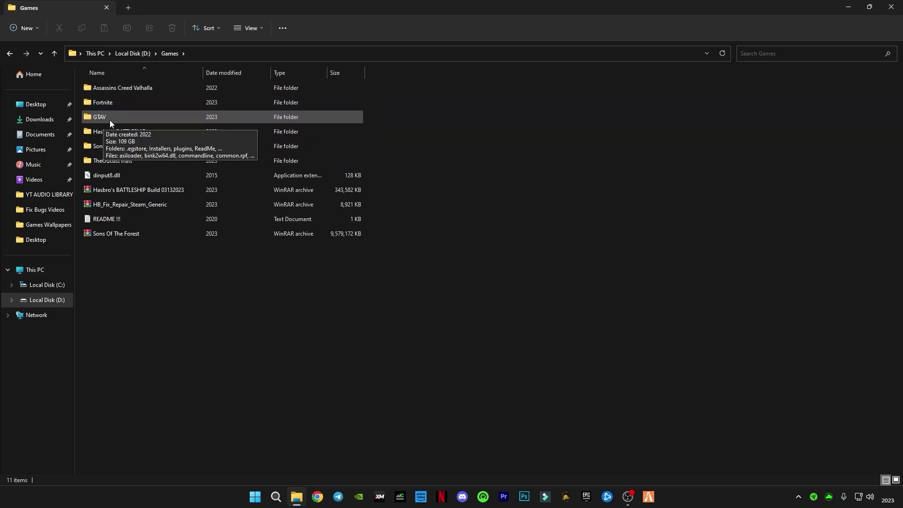
pyautogui.doubleClick(108, 120)
# Check the compatibility settings of the GTA5 application for disabled fullscreen optimizations, accept them and close File Explorer
pyautogui.scroll(-4, 171, 321)
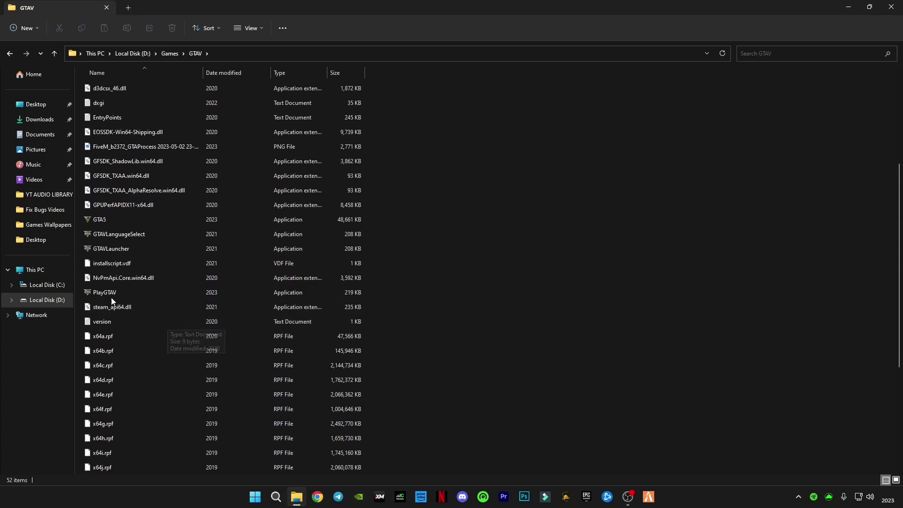
pyautogui.rightClick(105, 220)
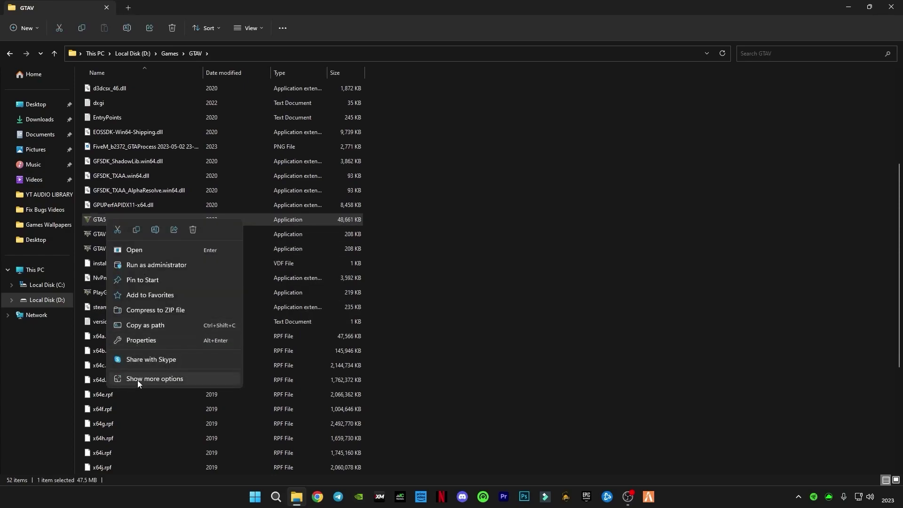
pyautogui.click(137, 379)
pyautogui.click(172, 373)
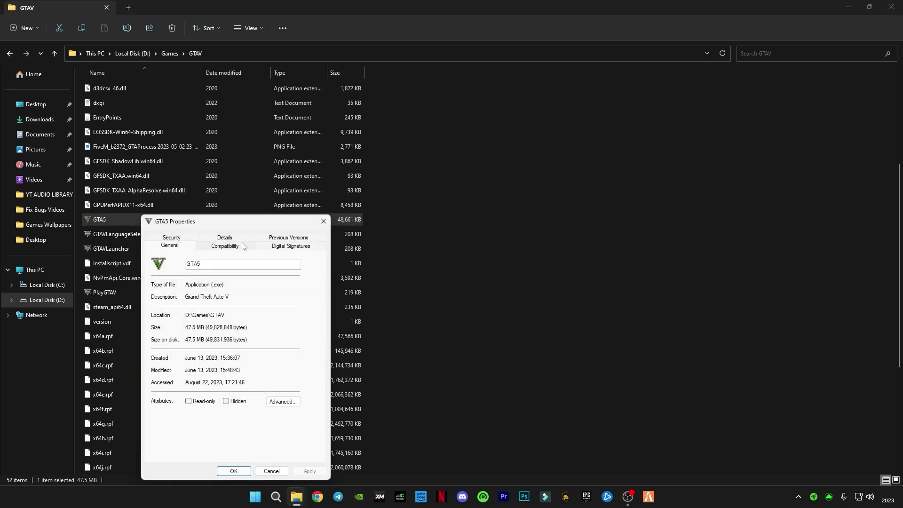
pyautogui.click(239, 245)
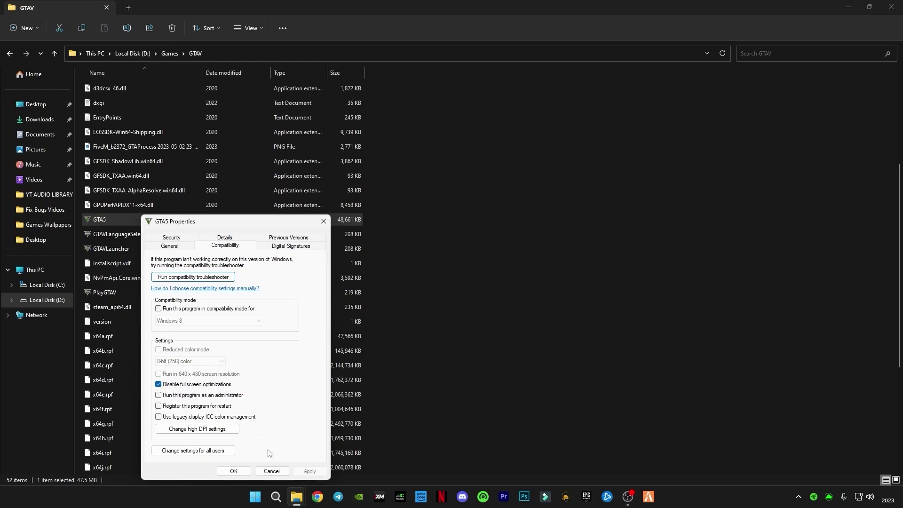
pyautogui.click(236, 471)
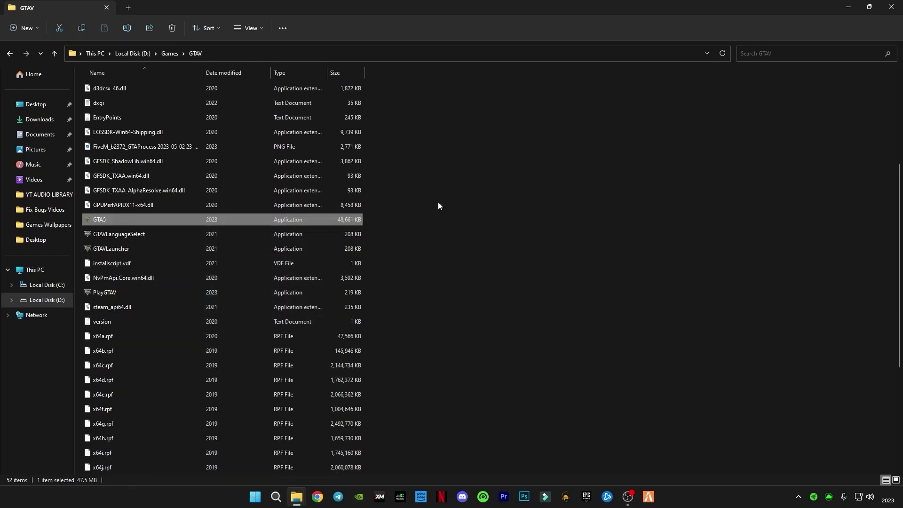
pyautogui.click(891, 7)
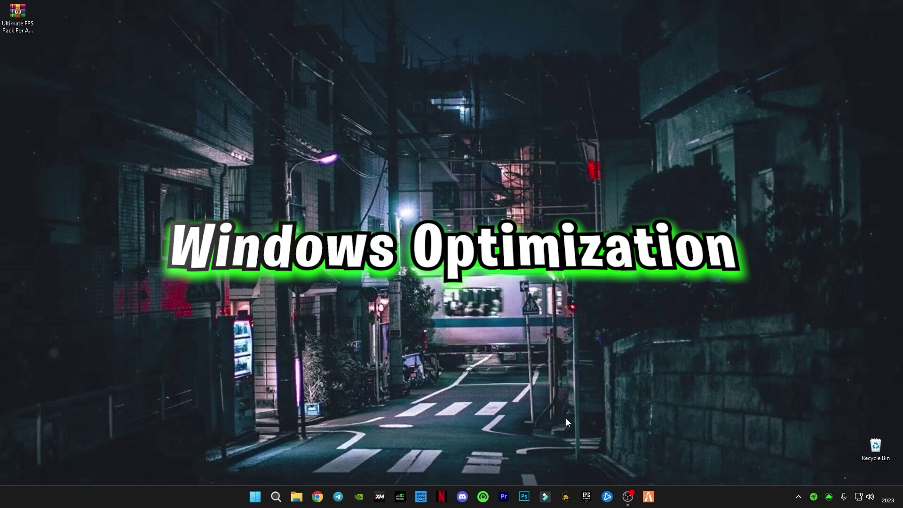
# Open Windows Settings and check the Xbox Game Bar and Game Mode options under Gaming
pyautogui.click(252, 497)
pyautogui.click(580, 215)
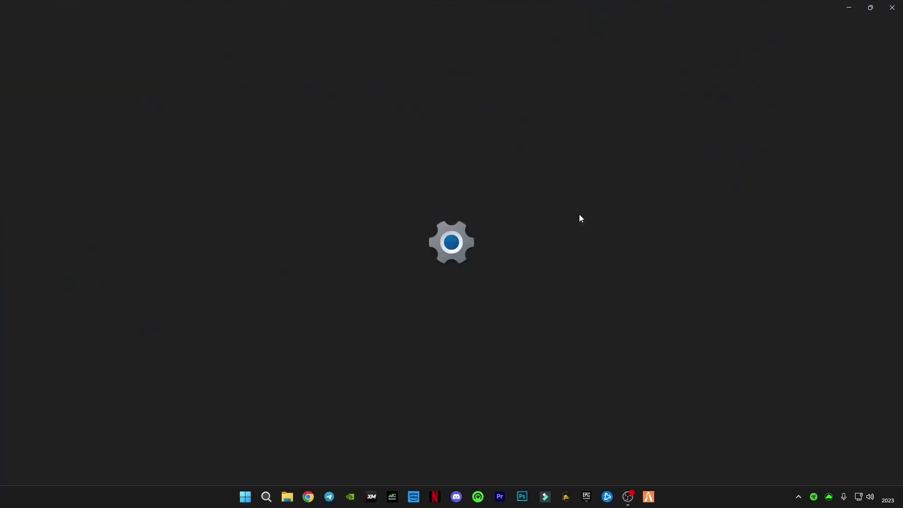
pyautogui.click(40, 233)
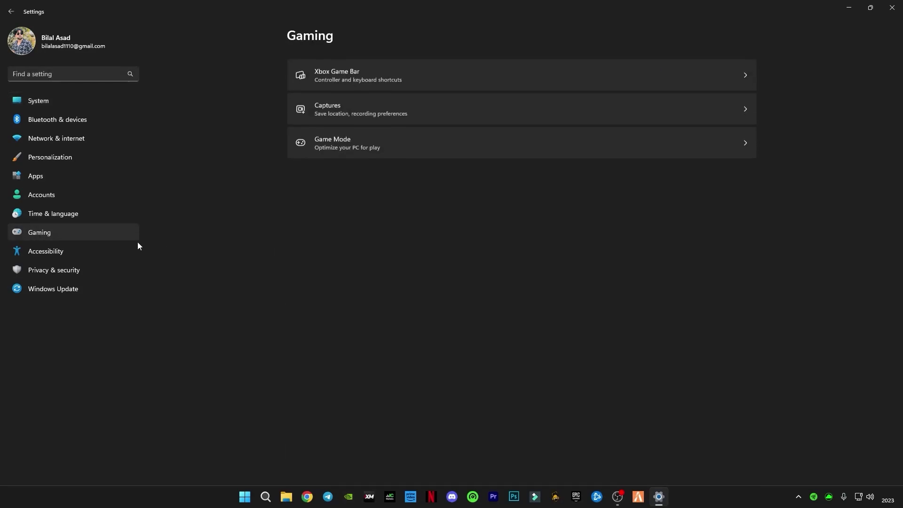
pyautogui.click(382, 69)
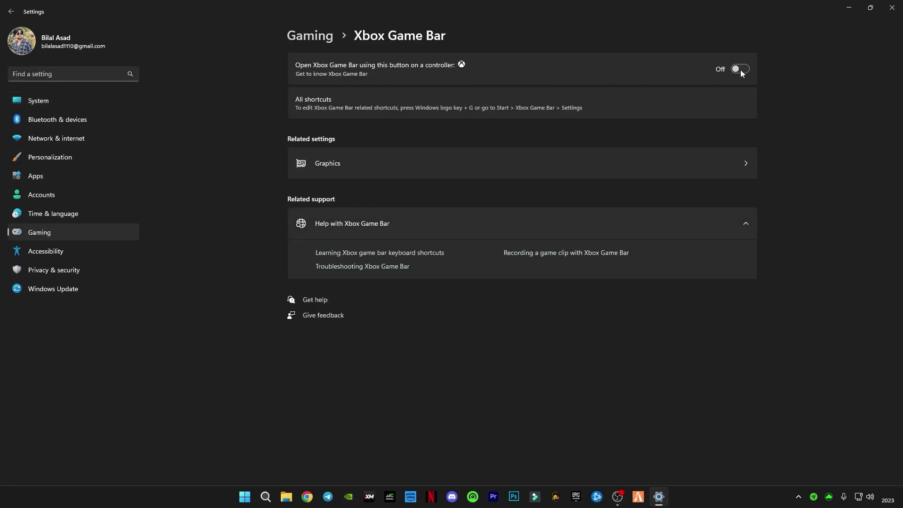
pyautogui.click(299, 37)
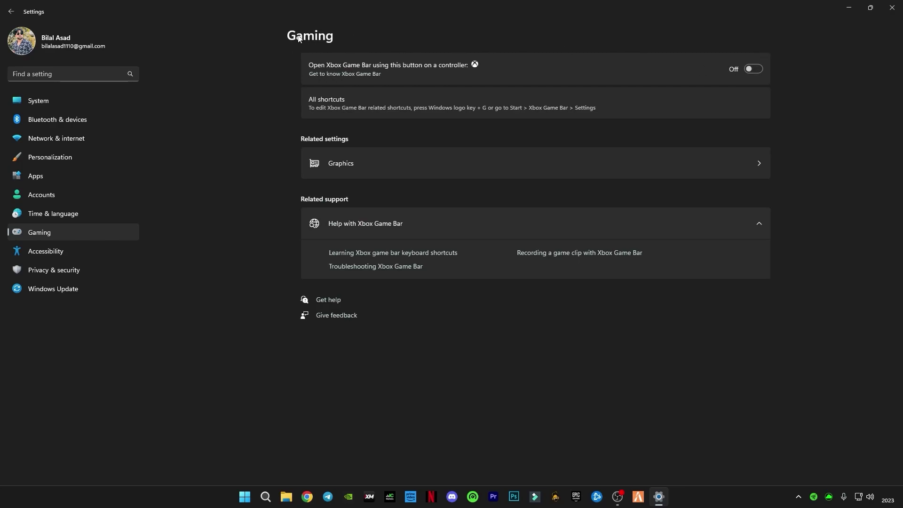
pyautogui.click(319, 151)
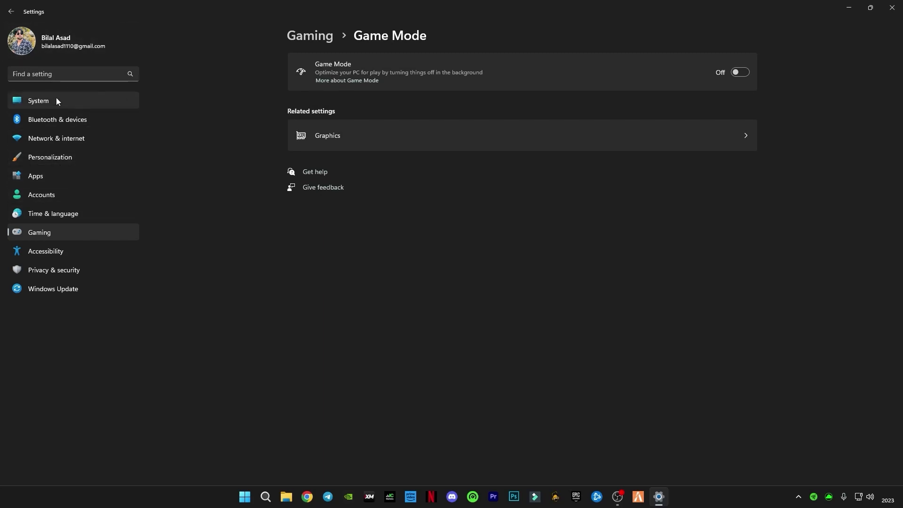
# Find the Notifications & actions settings by searching for "noti" and open them
pyautogui.click(64, 73)
pyautogui.write('noti')
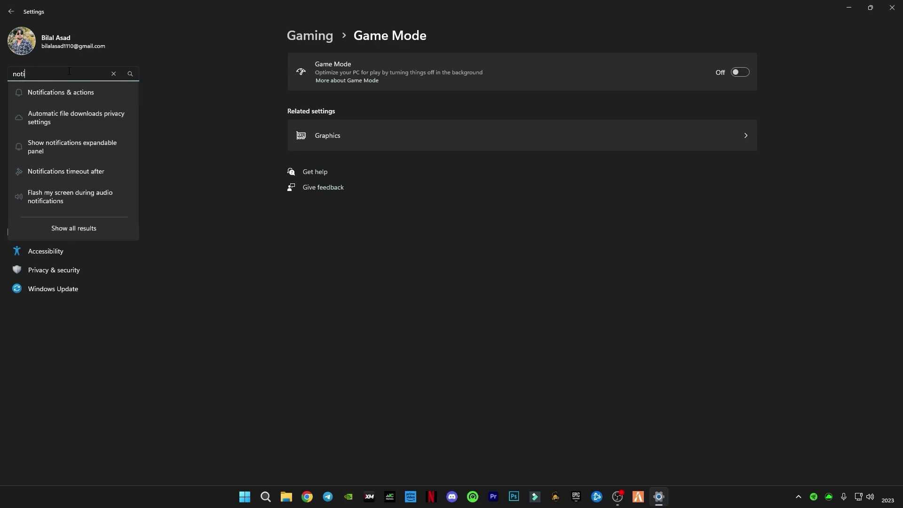
pyautogui.click(67, 87)
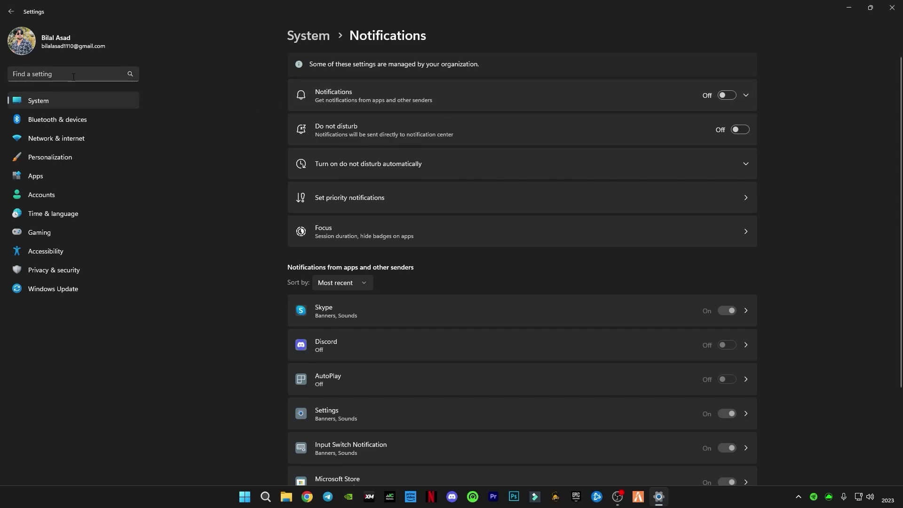
# Search the Windows settings for "power" and close the Settings window
pyautogui.click(21, 73)
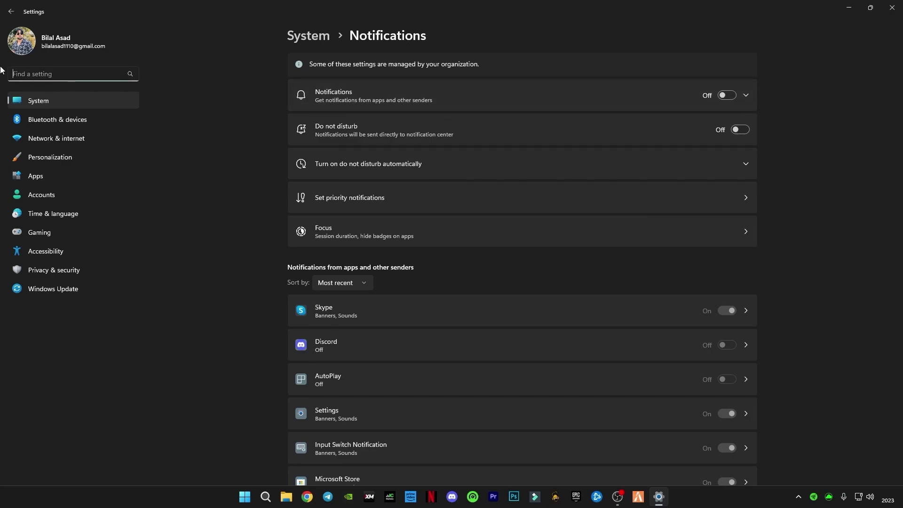
pyautogui.write('po')
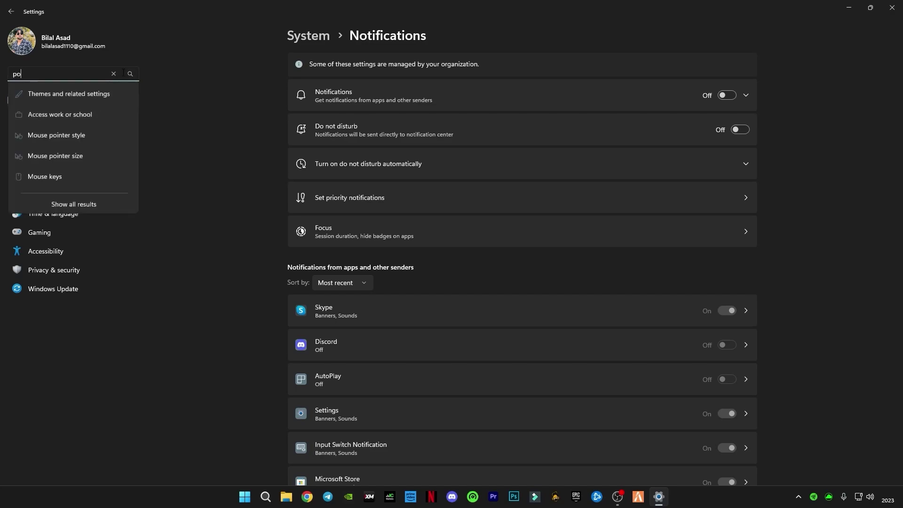
pyautogui.write('wer')
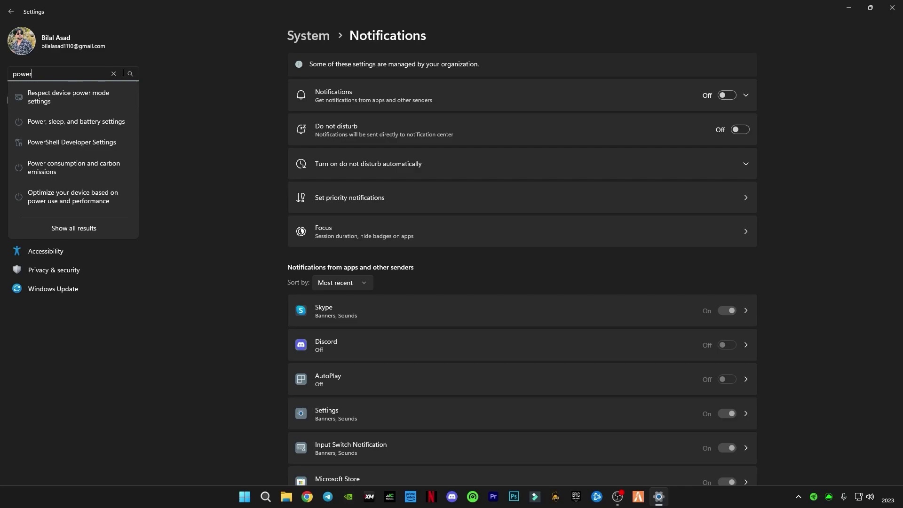
pyautogui.hotkey('alt', 'F4')
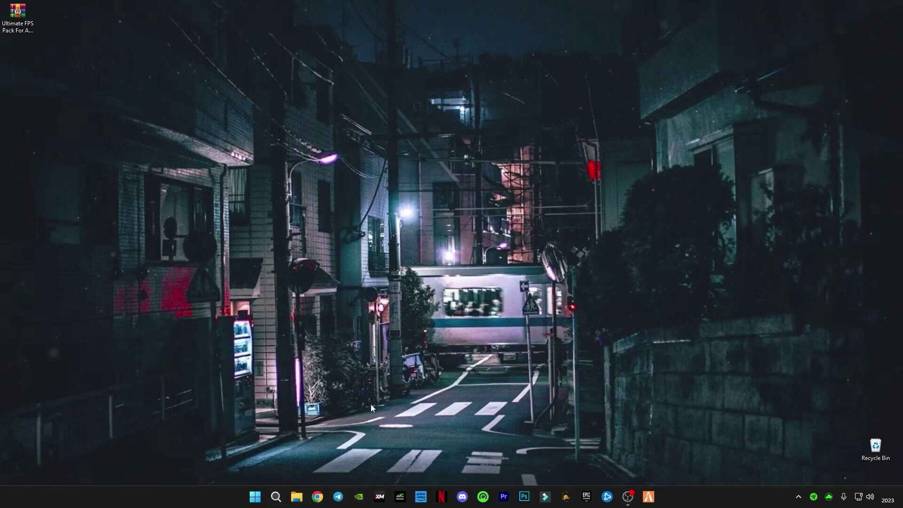
# Open the Windows Prefetch folder with the Run command "prefetch", check it for leftover files and close it
pyautogui.rightClick(255, 497)
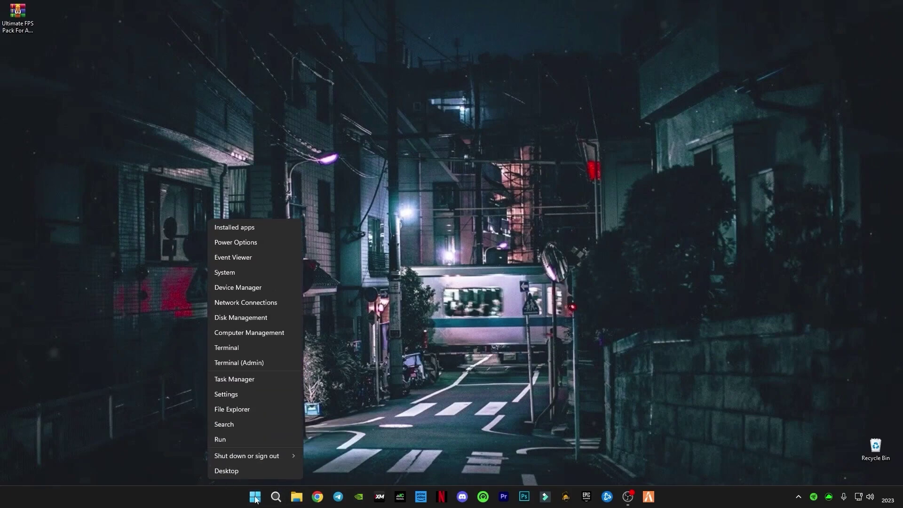
pyautogui.click(223, 440)
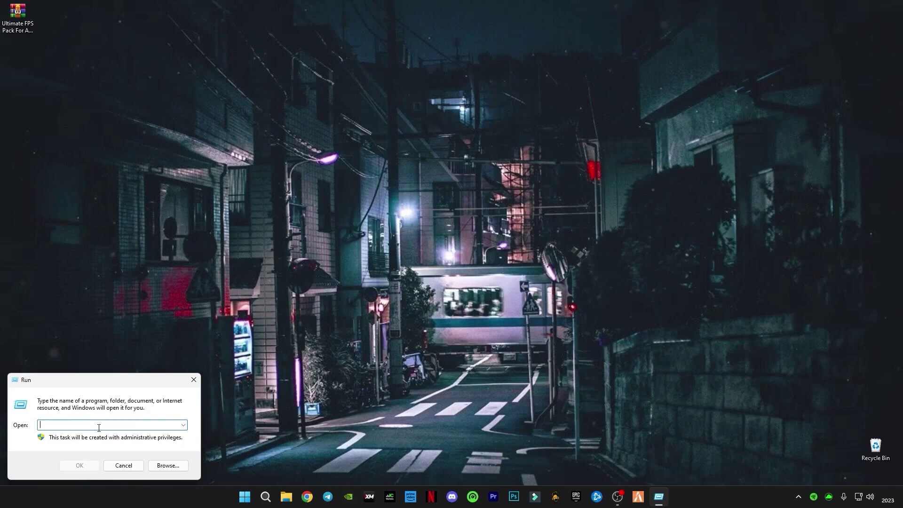
pyautogui.write('pre')
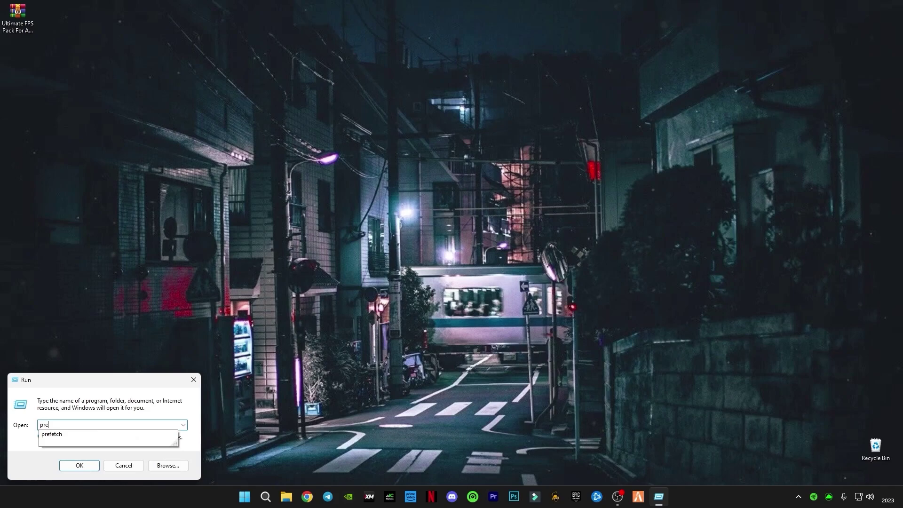
pyautogui.write('fetch')
pyautogui.press('Return')
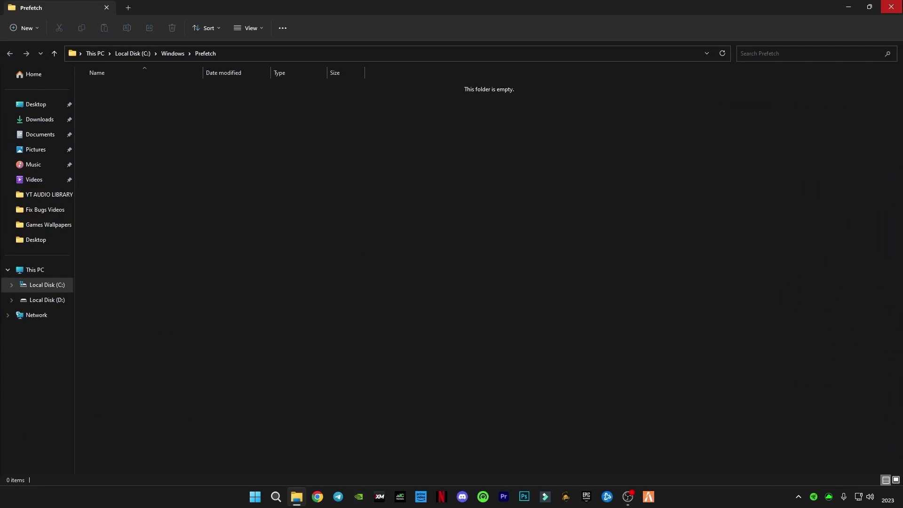
pyautogui.click(890, 6)
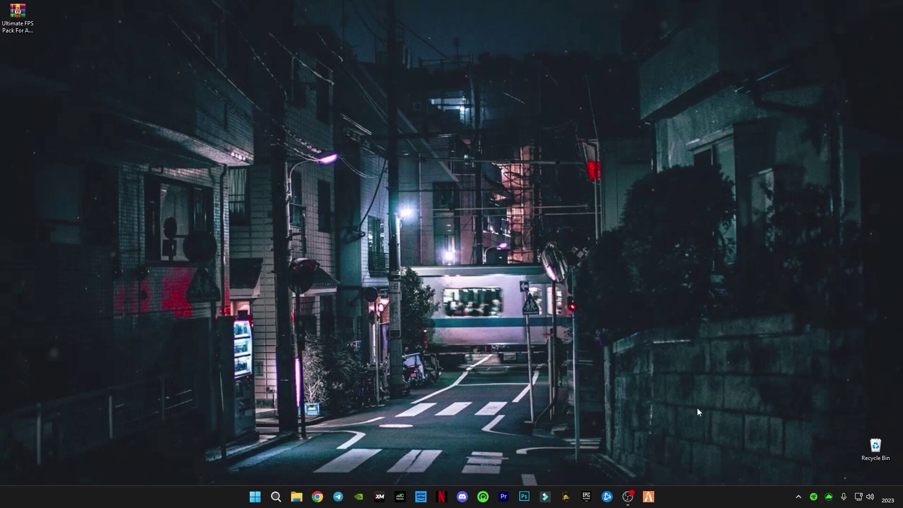
# Find Edit power plan by searching Windows for "power" and set both display turn-off and computer sleep to Never
pyautogui.click(276, 496)
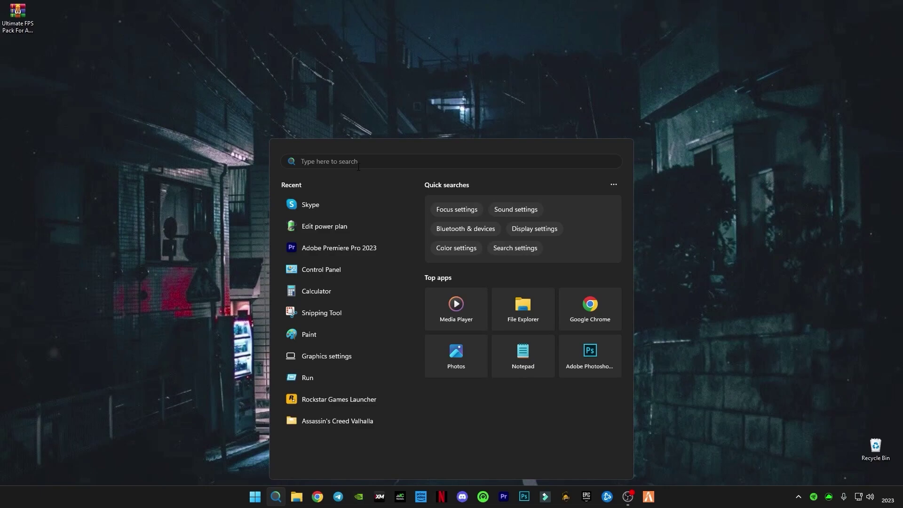
pyautogui.write('power')
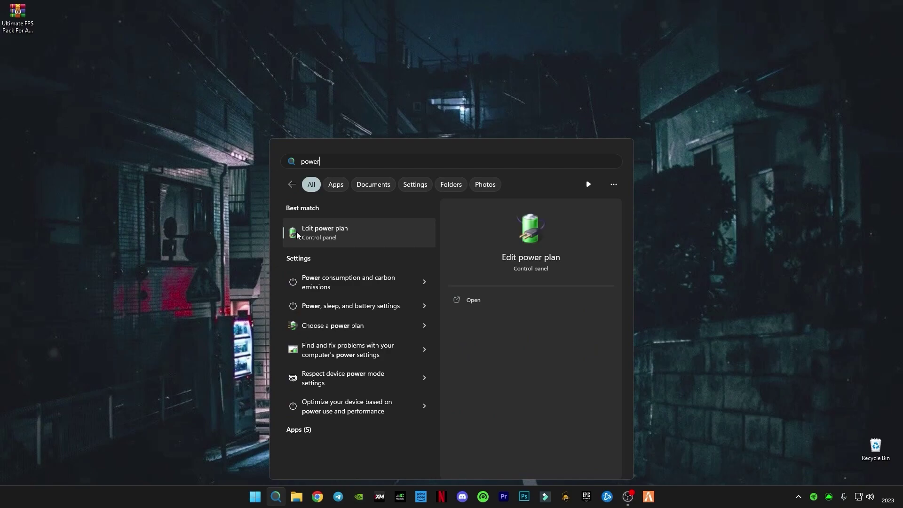
pyautogui.click(324, 231)
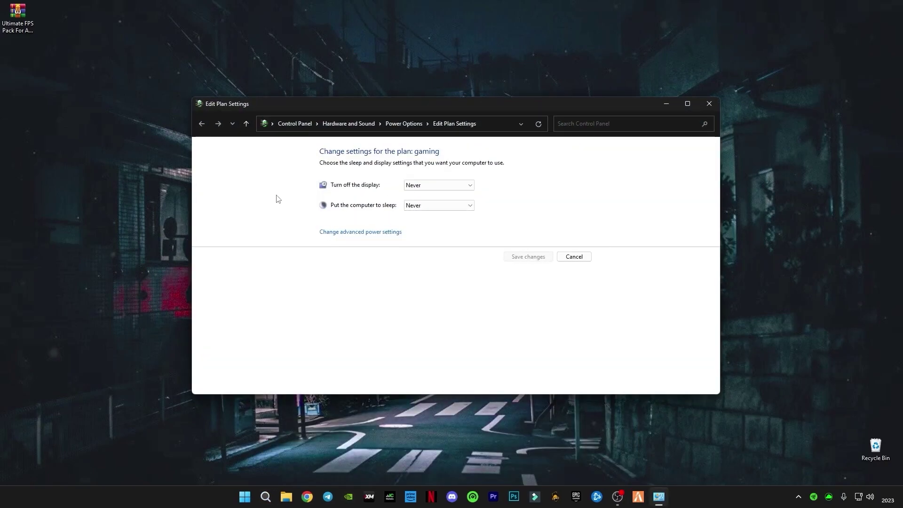
pyautogui.click(433, 185)
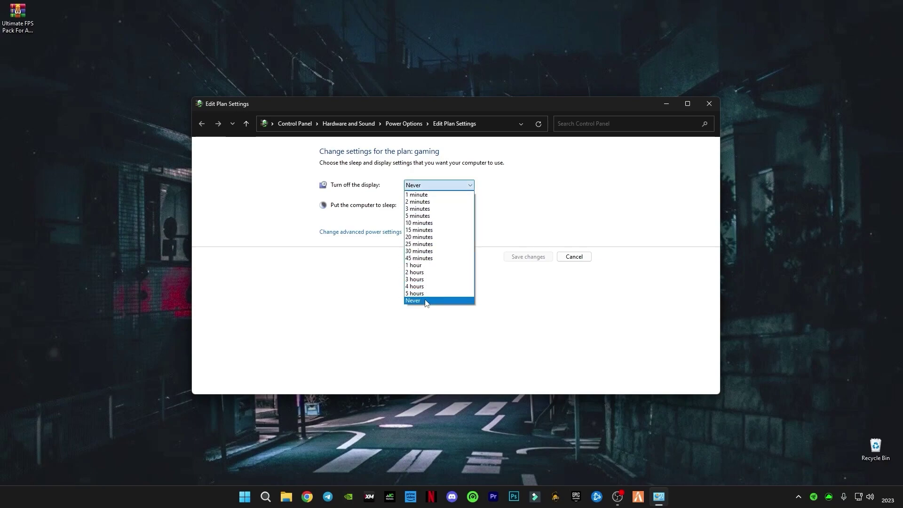
pyautogui.click(425, 301)
pyautogui.click(423, 205)
pyautogui.click(408, 320)
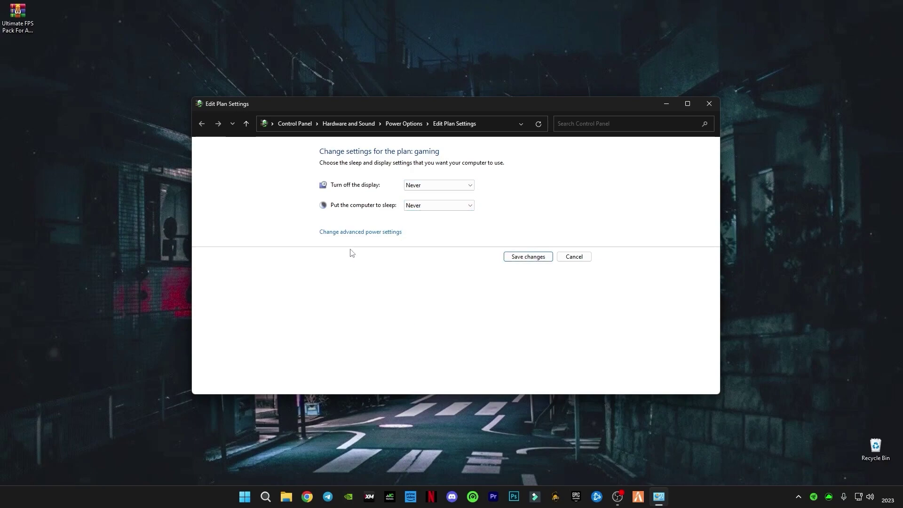
# Check the maximum processor state under Processor power management in the advanced power settings, accept them and close the plan settings
pyautogui.click(382, 232)
pyautogui.click(71, 173)
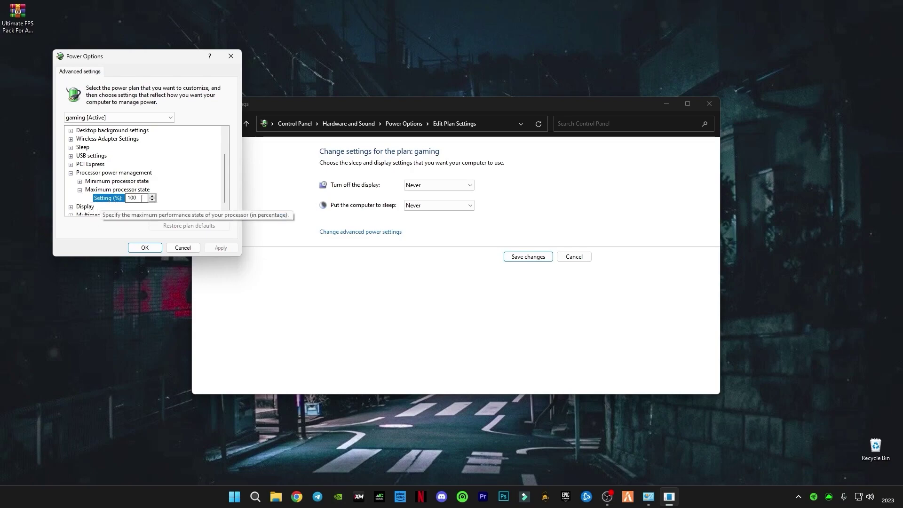
pyautogui.click(85, 206)
pyautogui.click(222, 249)
pyautogui.click(142, 248)
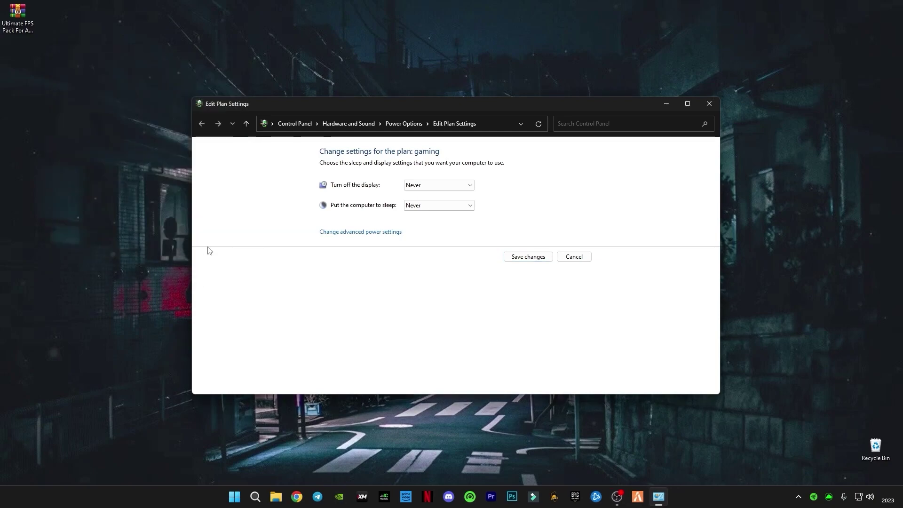
pyautogui.click(709, 103)
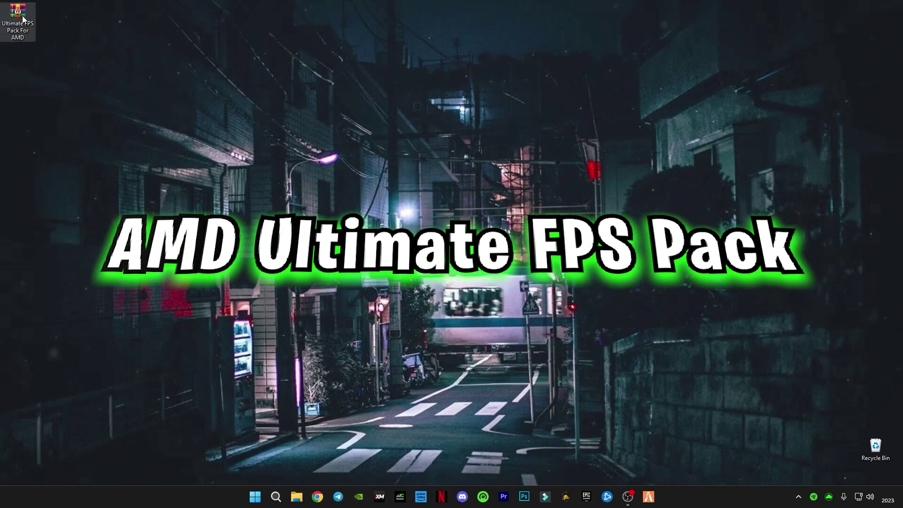
# Extract the Ultimate FPS Pack For AMD archive on the desktop and look over the folders in the extracted pack
pyautogui.rightClick(23, 16)
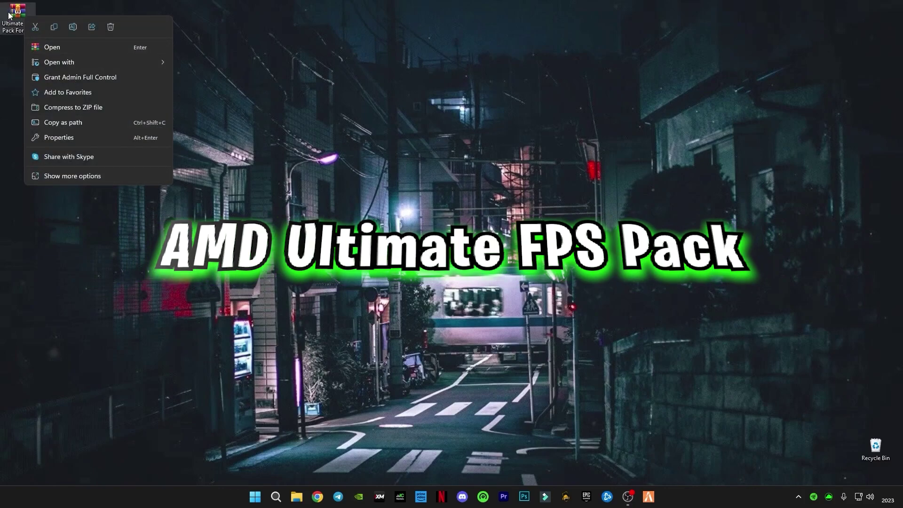
pyautogui.click(78, 176)
pyautogui.click(115, 244)
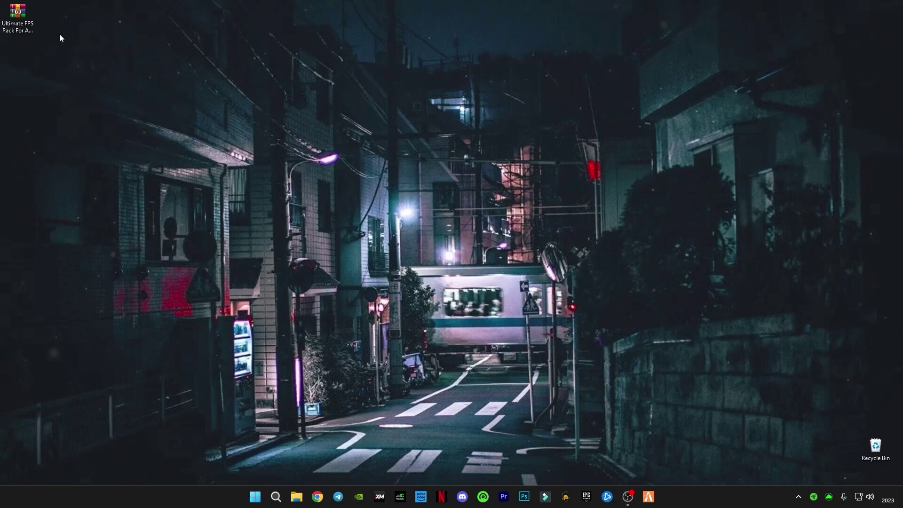
pyautogui.doubleClick(16, 60)
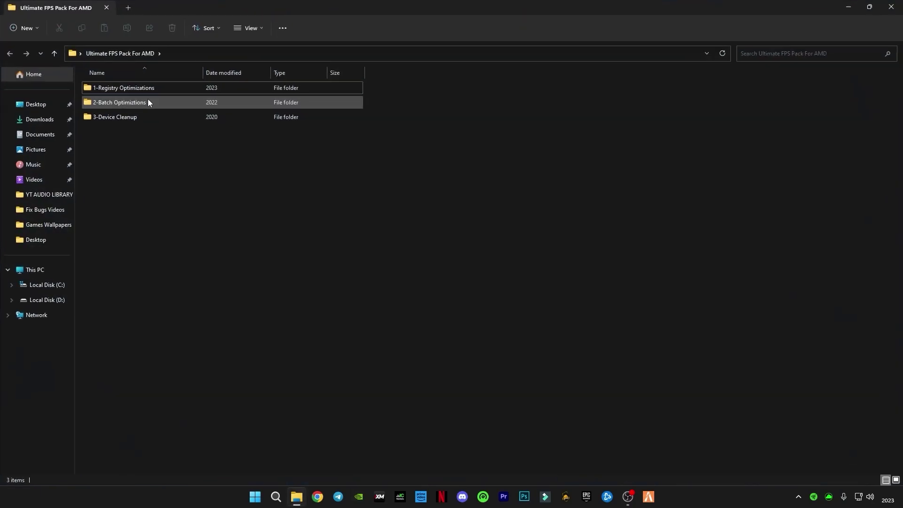
pyautogui.moveTo(148, 151); pyautogui.dragTo(125, 91)
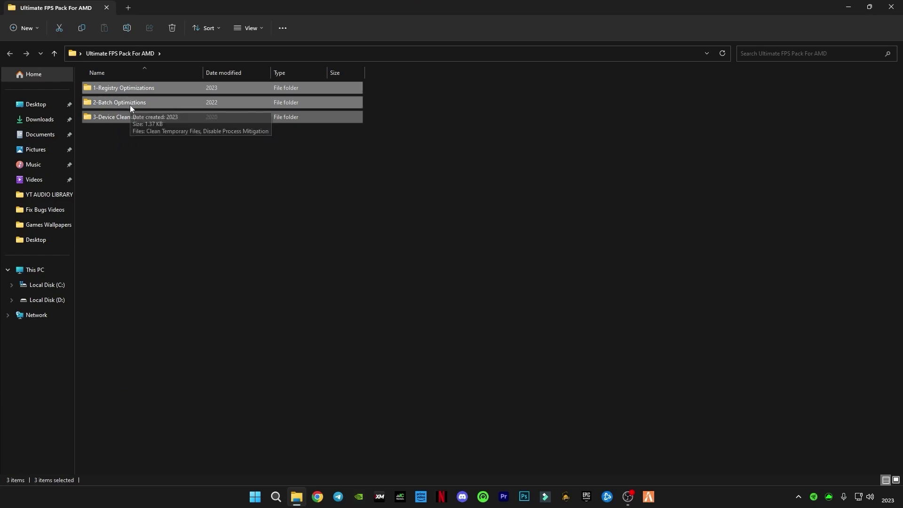
pyautogui.click(111, 128)
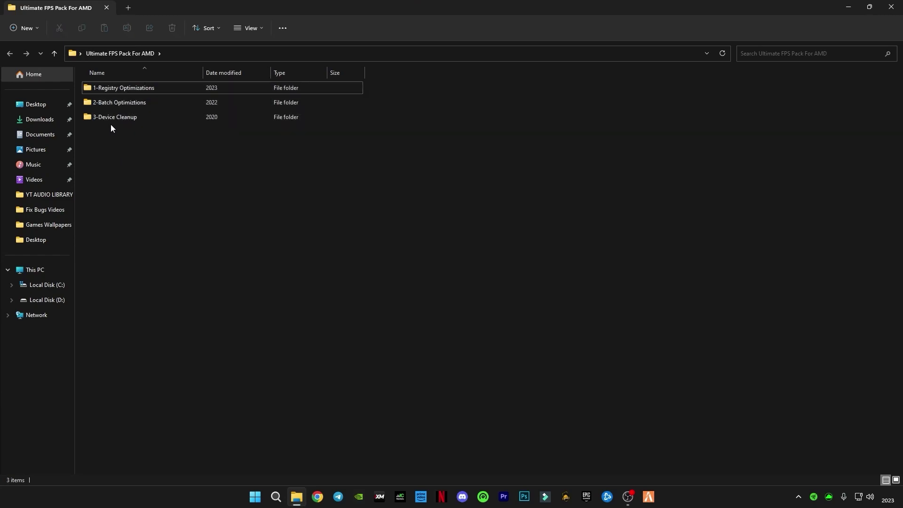
# Add the Disable Hibernate file from the Hibernate folder in 1-Registry Optimizations to the registry
pyautogui.doubleClick(117, 88)
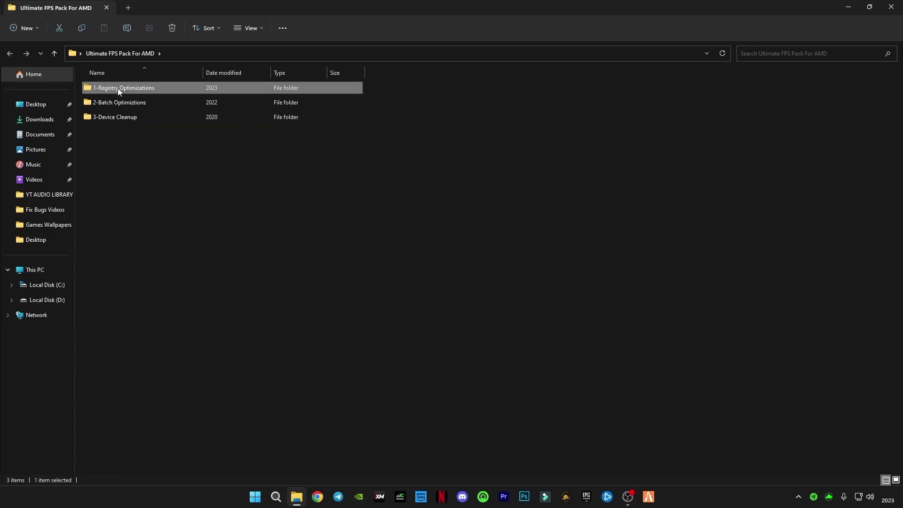
pyautogui.doubleClick(153, 92)
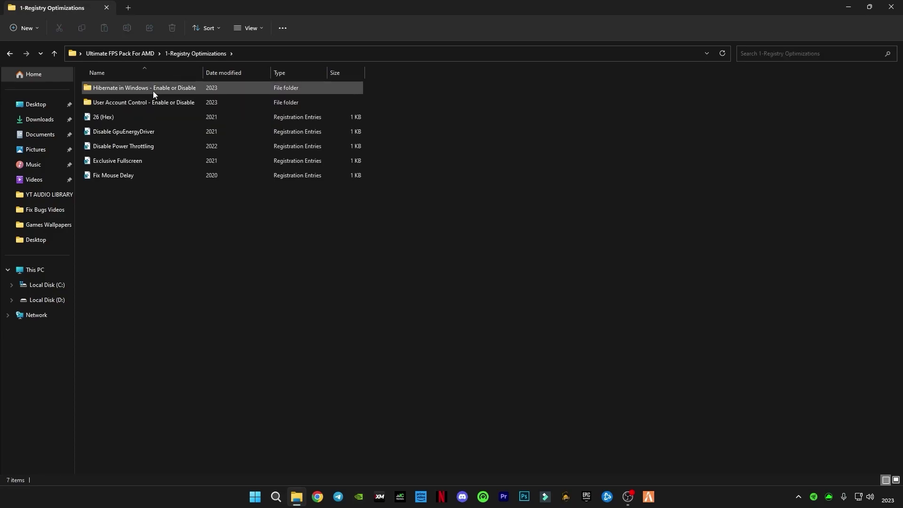
pyautogui.click(96, 85)
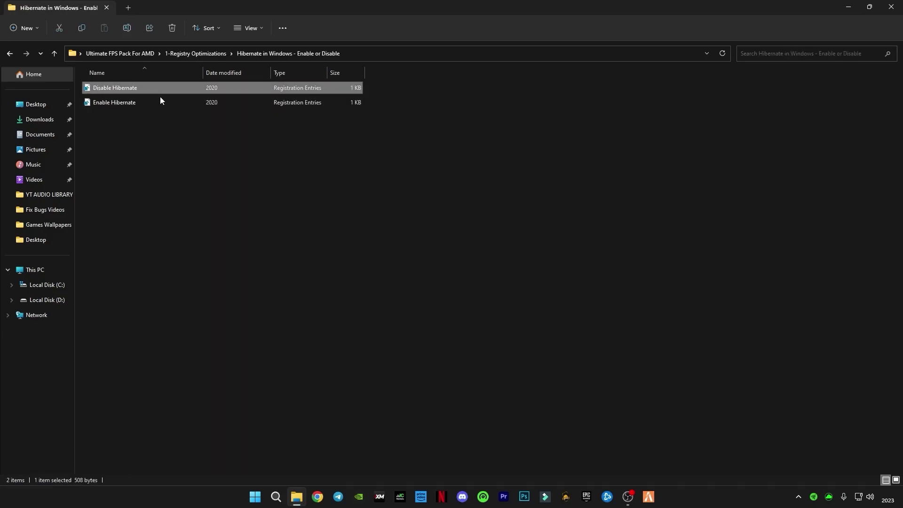
pyautogui.doubleClick(109, 90)
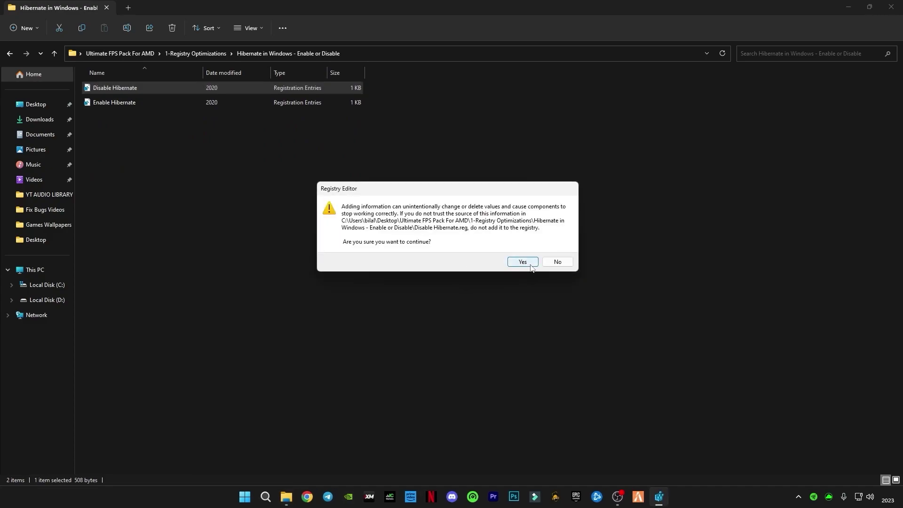
pyautogui.click(523, 265)
pyautogui.click(551, 249)
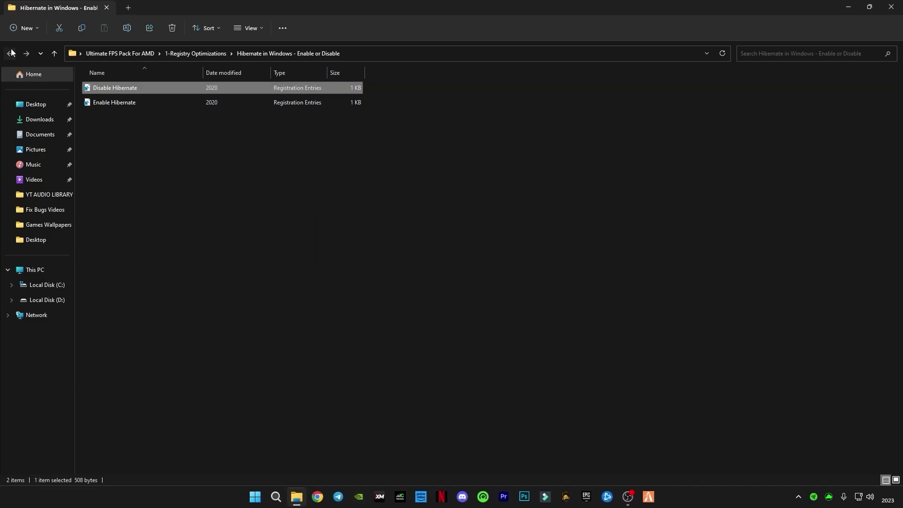
# Add the Disable User Account Control file from the User Account Control folder to the registry
pyautogui.click(10, 53)
pyautogui.doubleClick(148, 105)
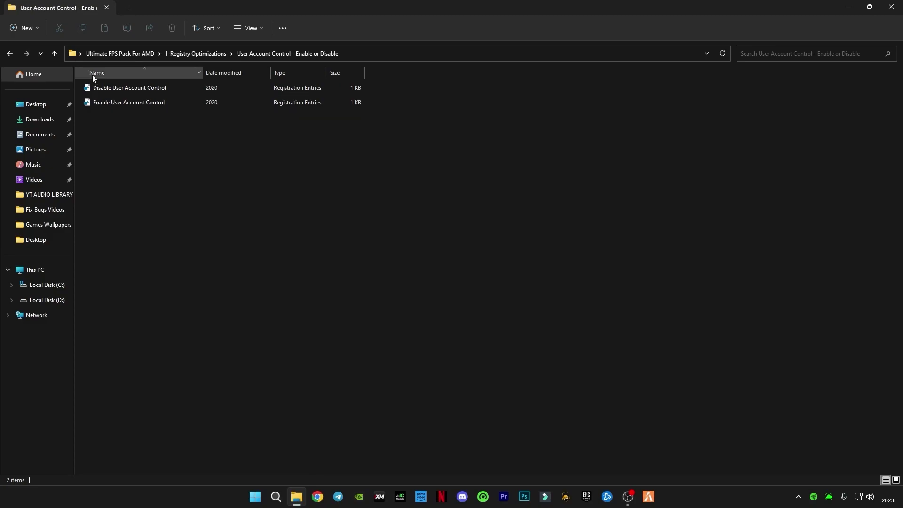
pyautogui.doubleClick(118, 87)
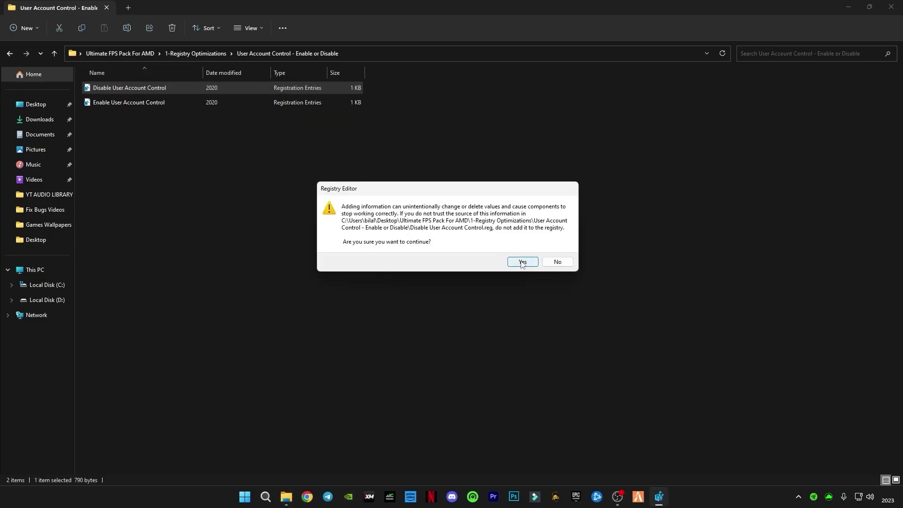
pyautogui.click(520, 260)
pyautogui.click(555, 250)
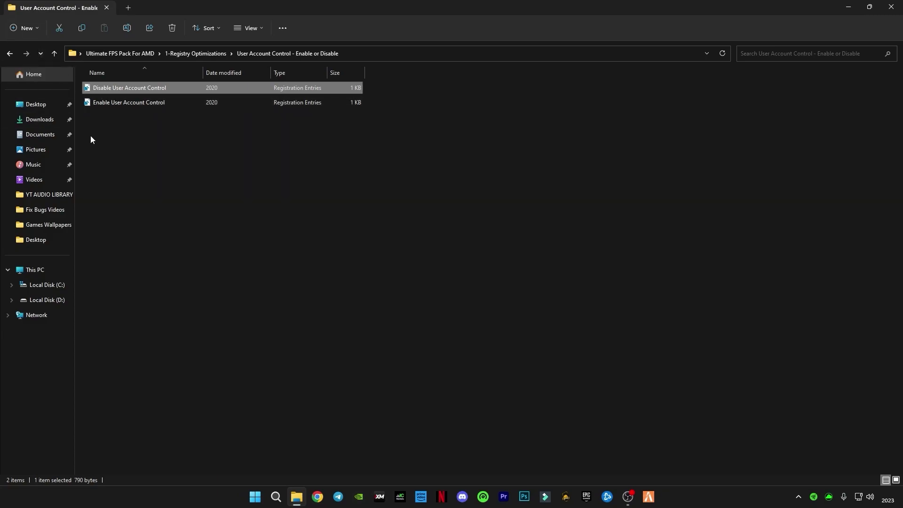
# Return to the 1-Registry Optimizations folder and add the 26 (Hex) file to the registry
pyautogui.click(9, 54)
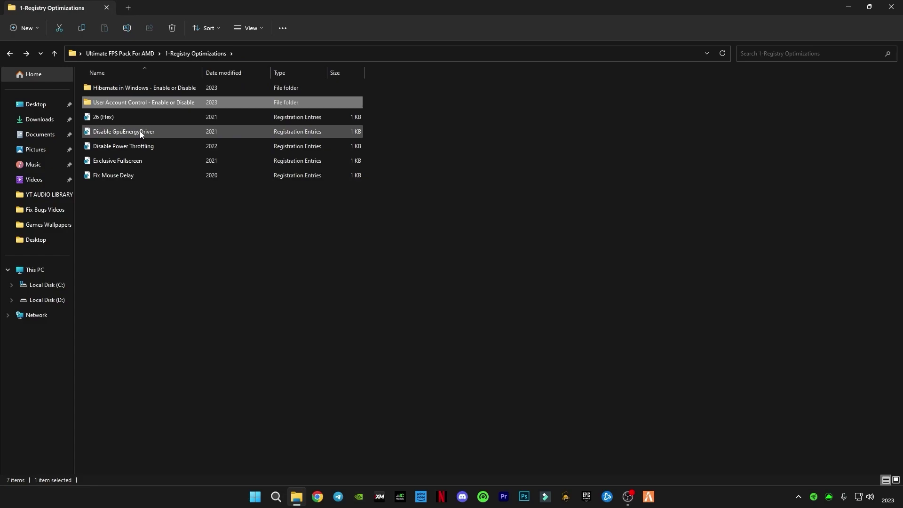
pyautogui.click(111, 117)
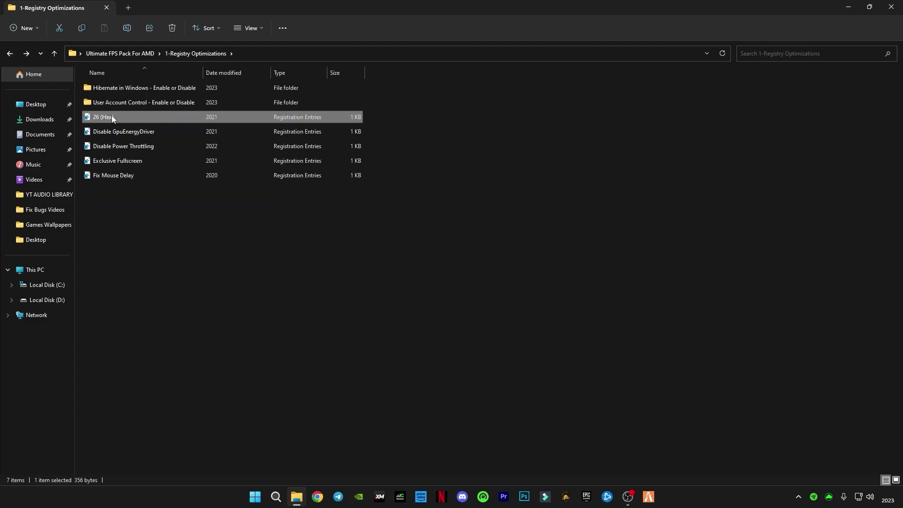
pyautogui.doubleClick(112, 117)
pyautogui.click(517, 260)
pyautogui.click(556, 245)
# Add the Disable GpuEnergyDriver and Disable Power Throttling files to the registry
pyautogui.doubleClick(168, 132)
pyautogui.click(519, 260)
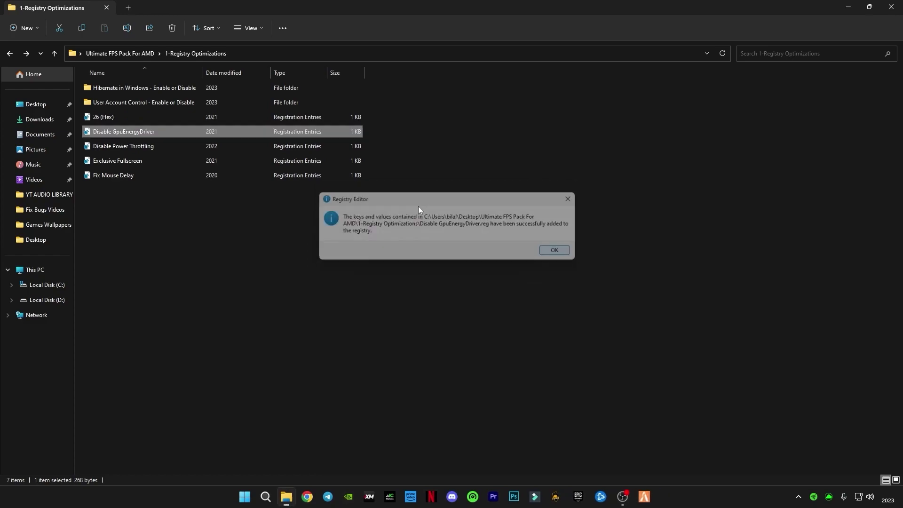
pyautogui.press('Return')
pyautogui.doubleClick(157, 144)
pyautogui.click(520, 260)
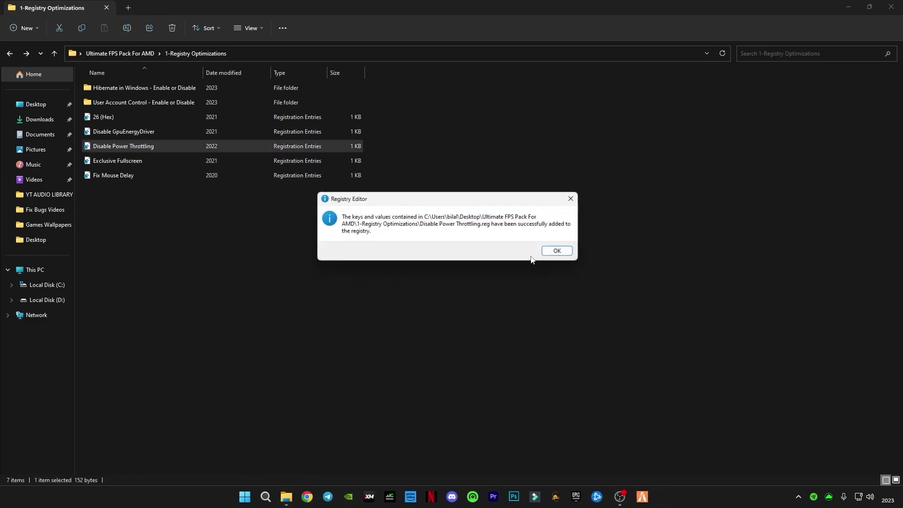
pyautogui.press('Return')
# Add the Exclusive Fullscreen and Fix Mouse Delay files to the registry
pyautogui.doubleClick(123, 161)
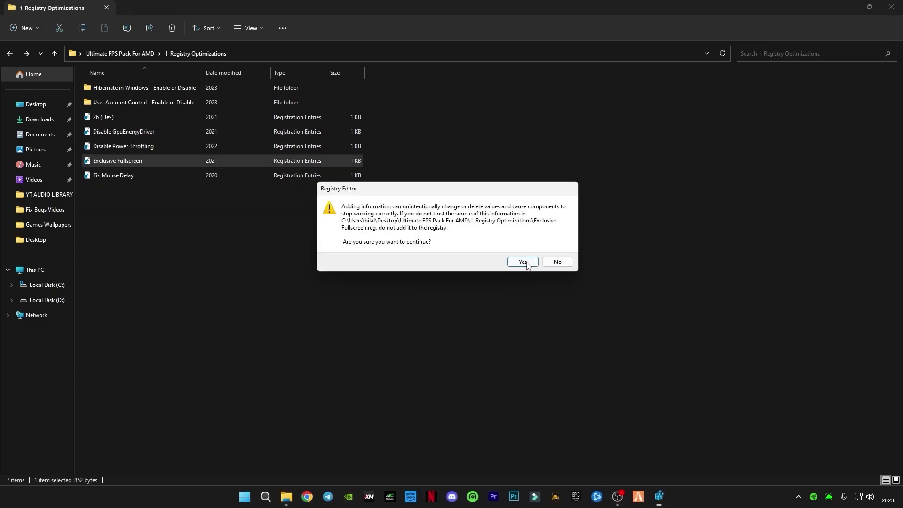
pyautogui.click(523, 262)
pyautogui.press('Return')
pyautogui.doubleClick(161, 175)
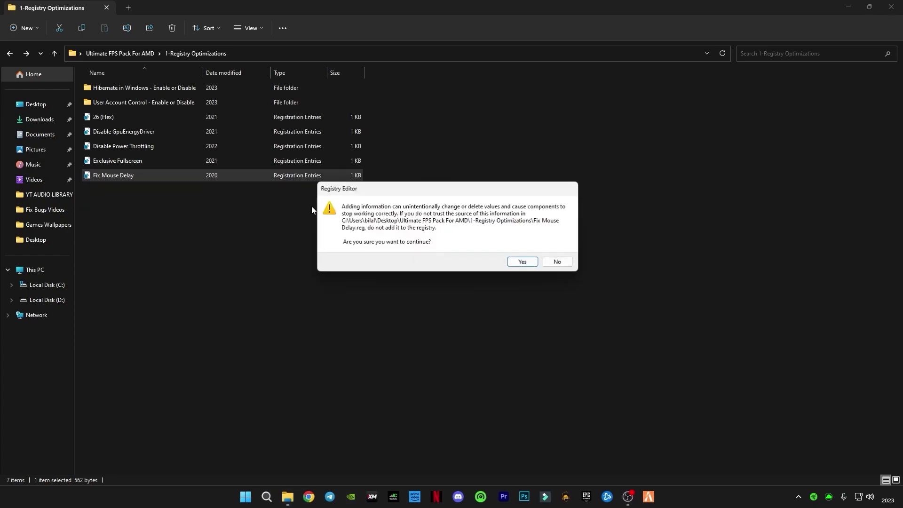
pyautogui.press('Return')
pyautogui.press('Return')
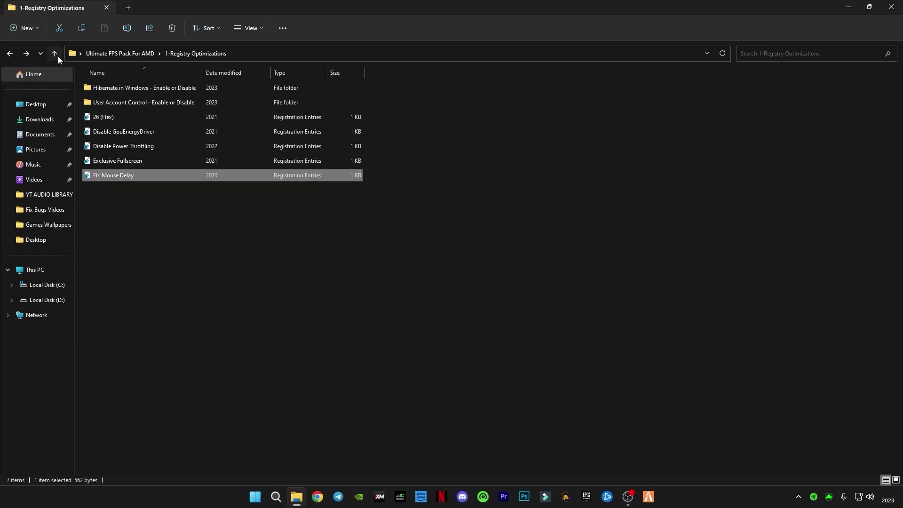
# Run the Clean Temporary Files batch file from the 2-Batch Optimiztions folder and confirm deleting all temporary files
pyautogui.click(55, 53)
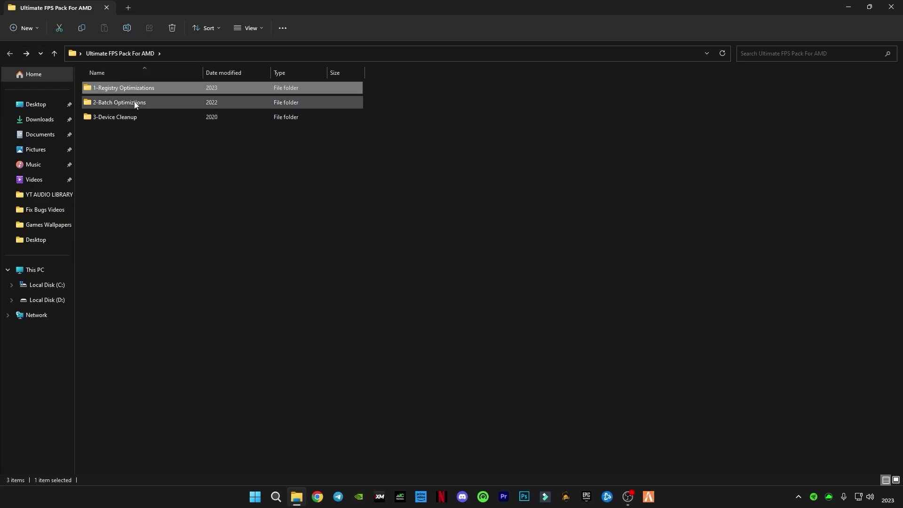
pyautogui.doubleClick(149, 101)
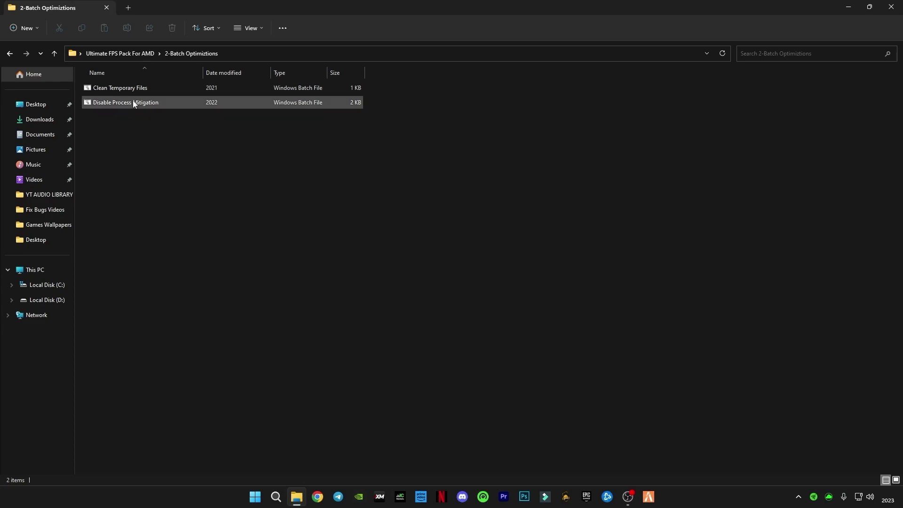
pyautogui.click(122, 89)
pyautogui.press('Return')
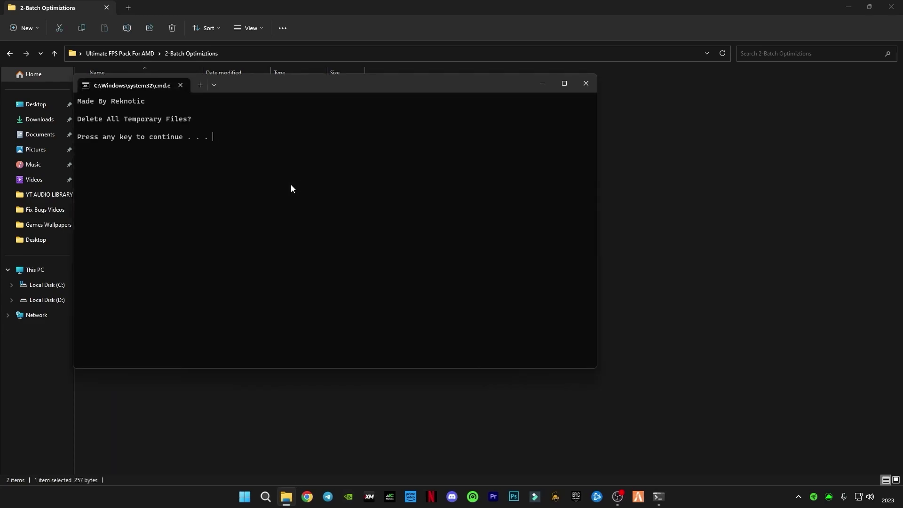
pyautogui.press('Return')
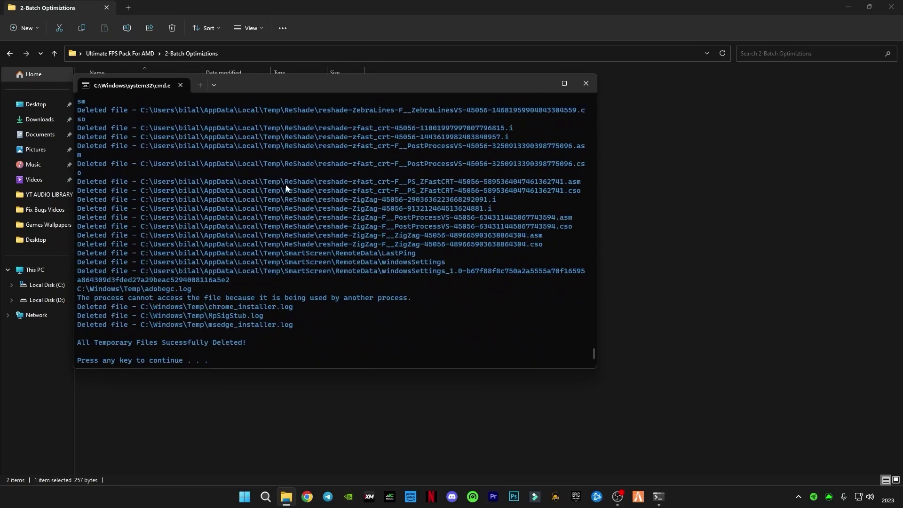
pyautogui.press('Return')
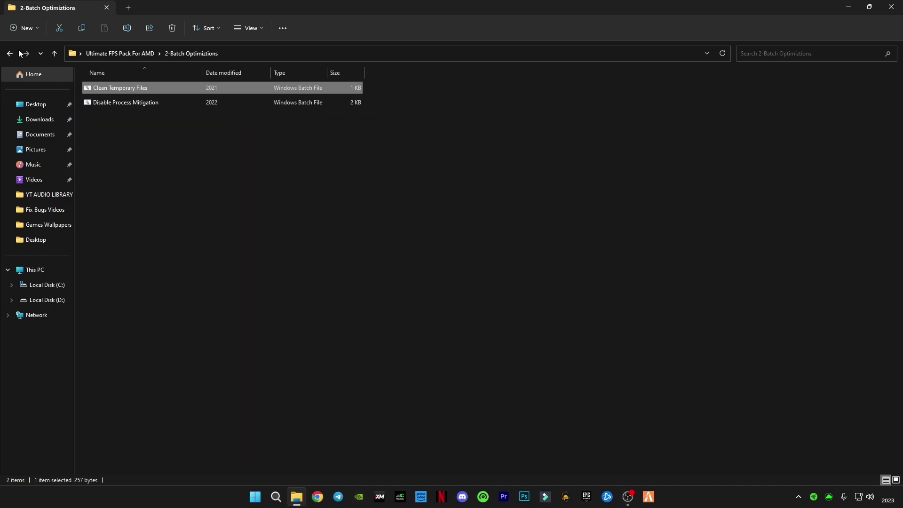
# Run the DeviceCleanup application from the 3-Device Cleanup folder, remove all non-present devices, and close the tool and the folder window
pyautogui.click(10, 53)
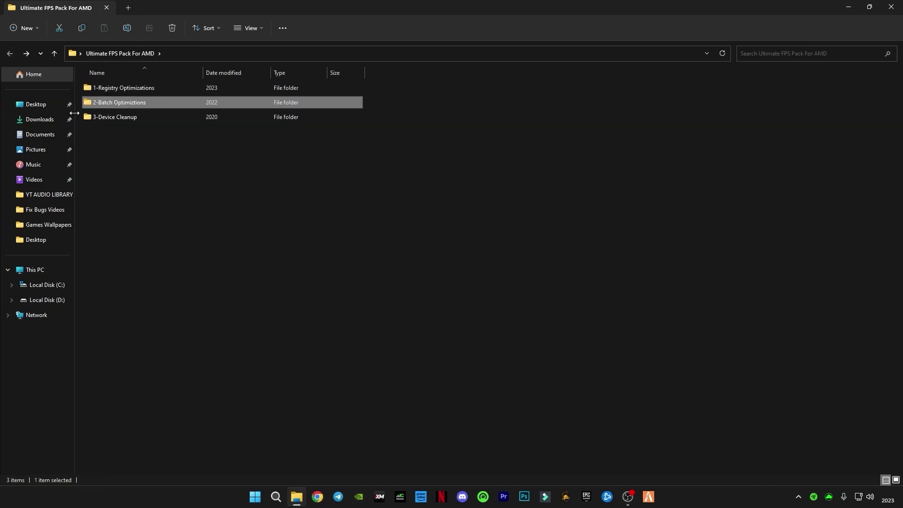
pyautogui.doubleClick(114, 117)
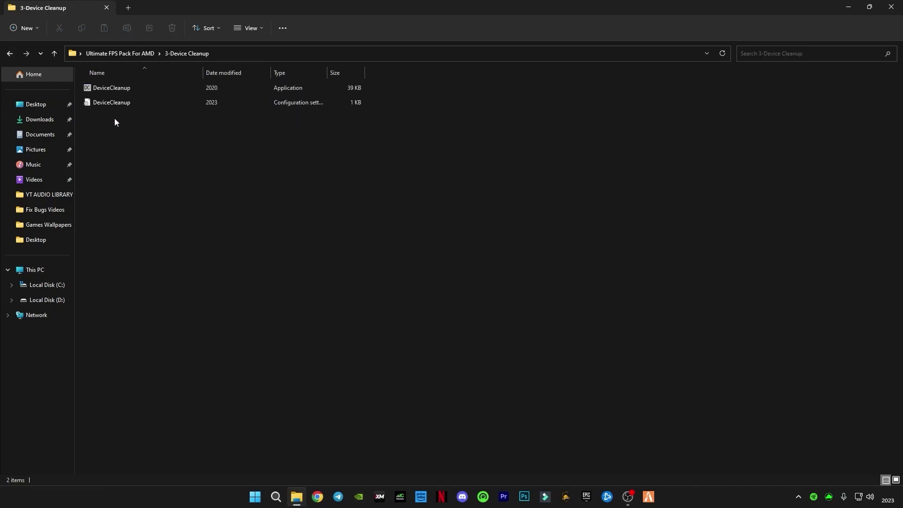
pyautogui.doubleClick(120, 83)
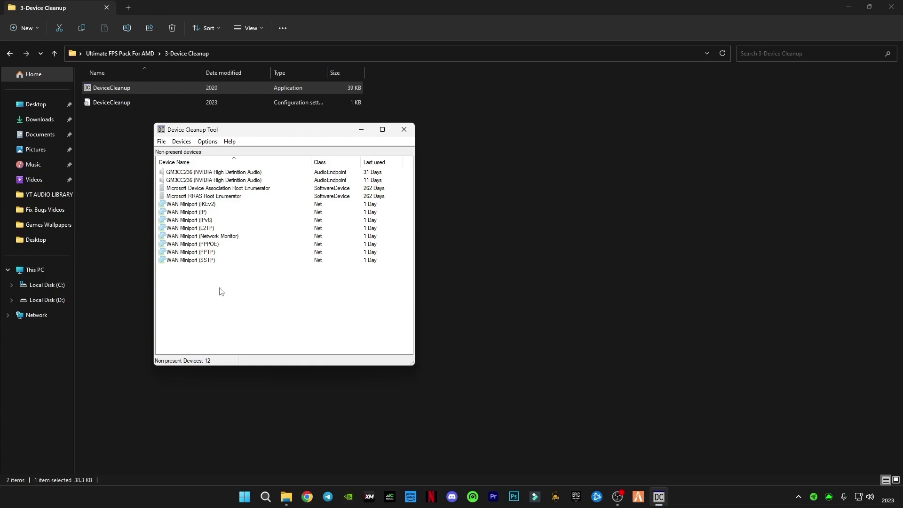
pyautogui.hotkey('ctrl', 'a')
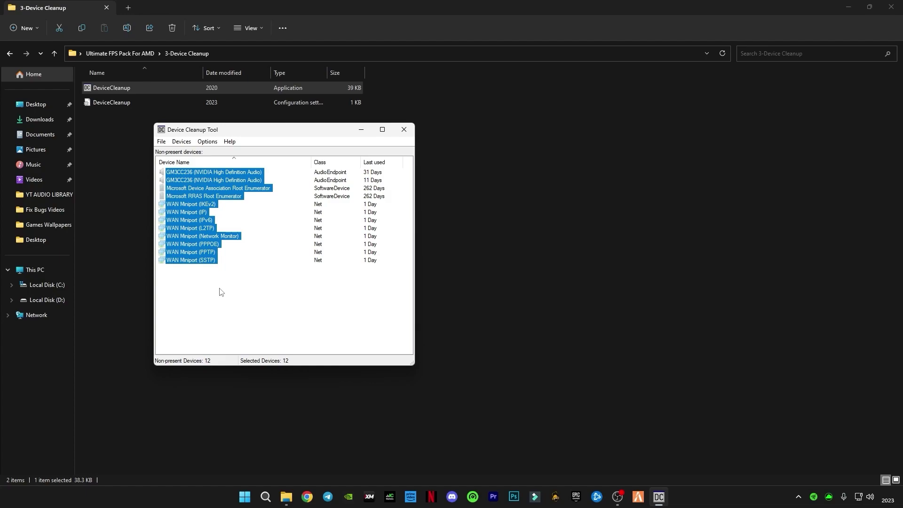
pyautogui.press('Delete')
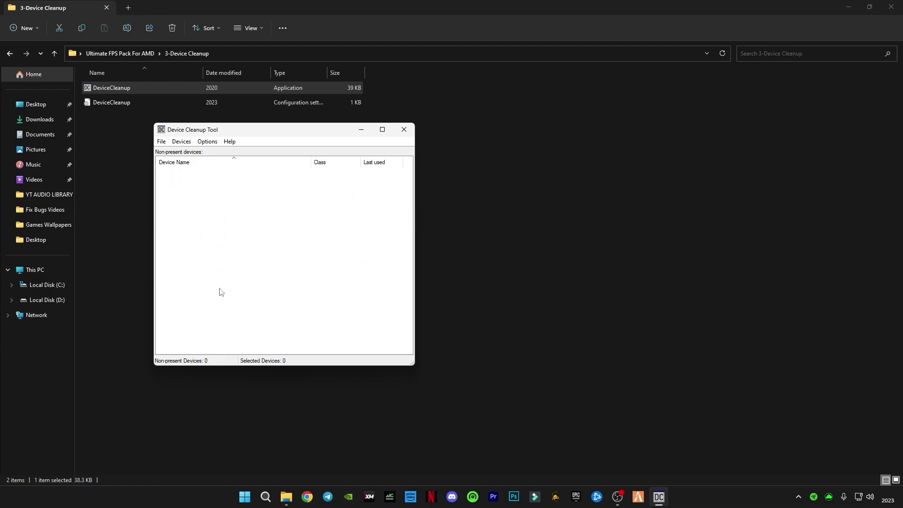
pyautogui.click(397, 134)
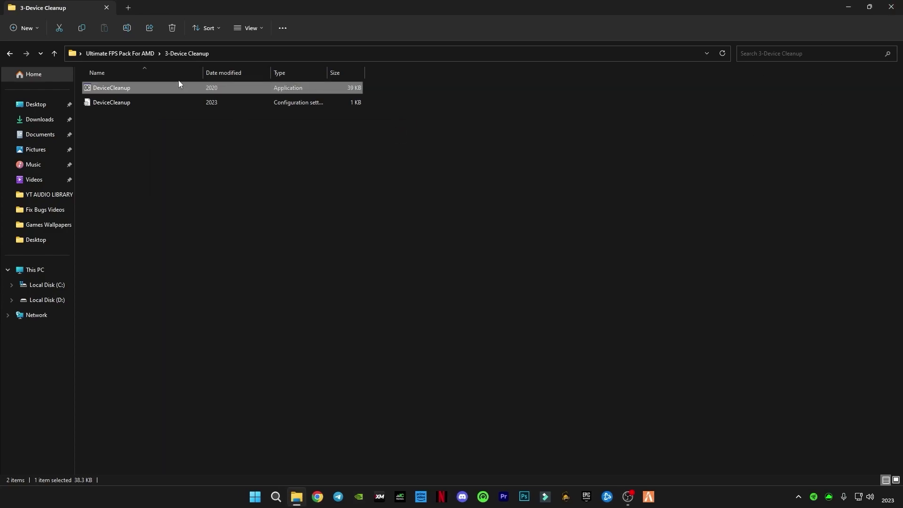
pyautogui.click(10, 54)
pyautogui.click(890, 6)
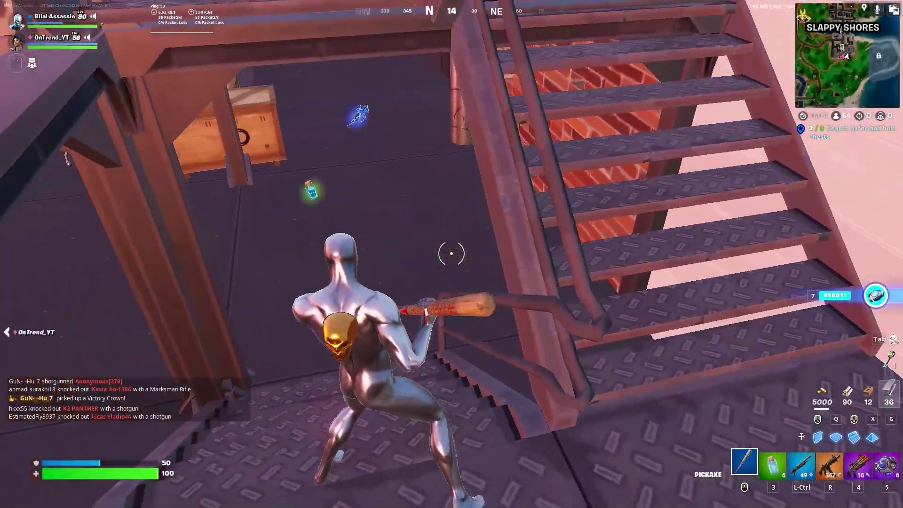
pyautogui.press('w')
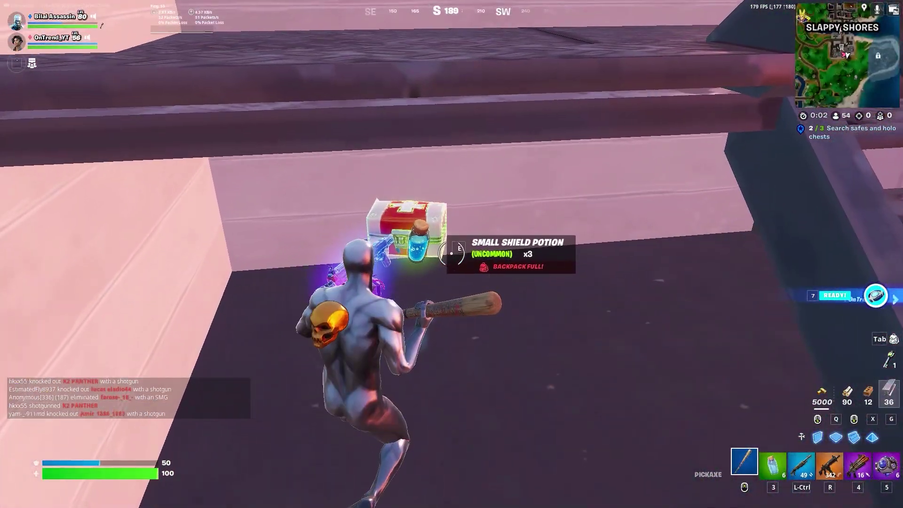
pyautogui.press('w')
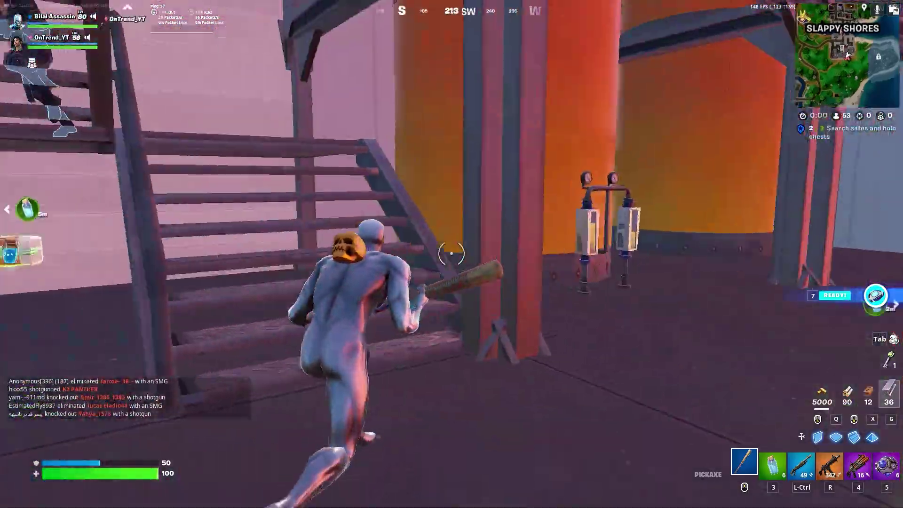
pyautogui.press('ctrl')
pyautogui.press('w')
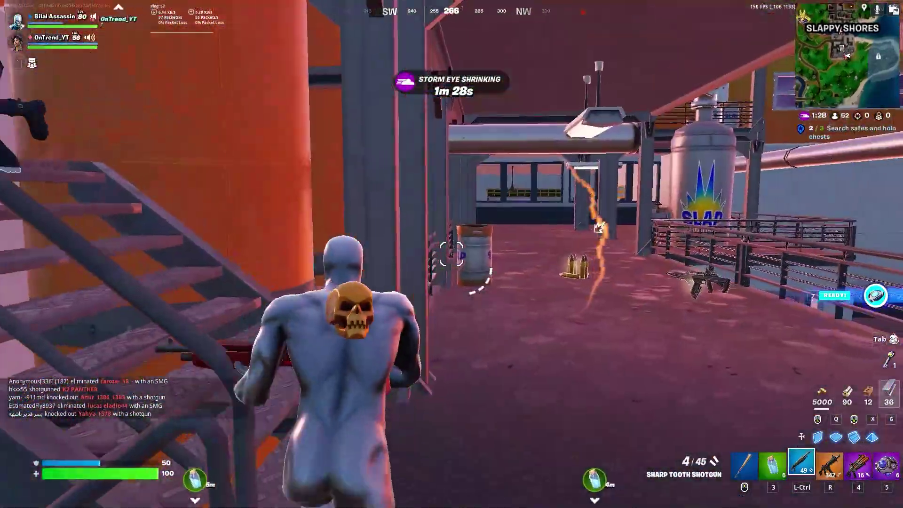
pyautogui.press('w')
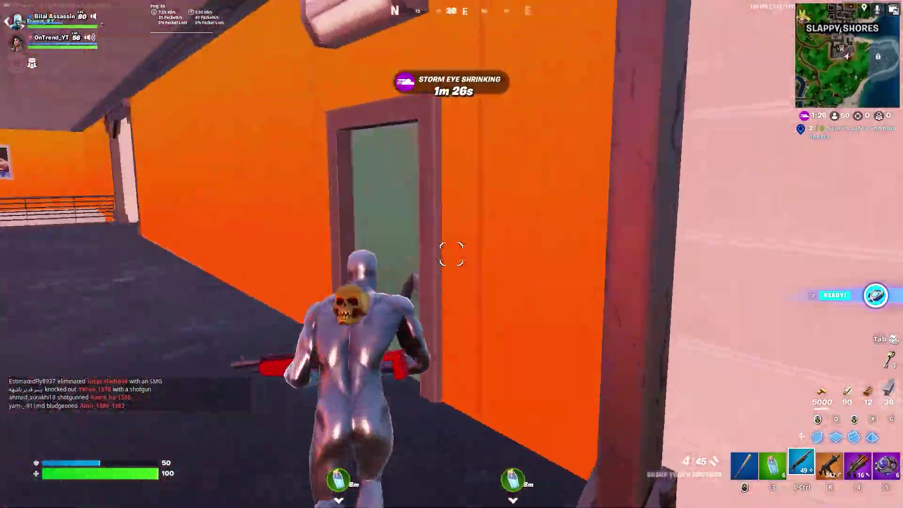
pyautogui.press('w')
pyautogui.press('r')
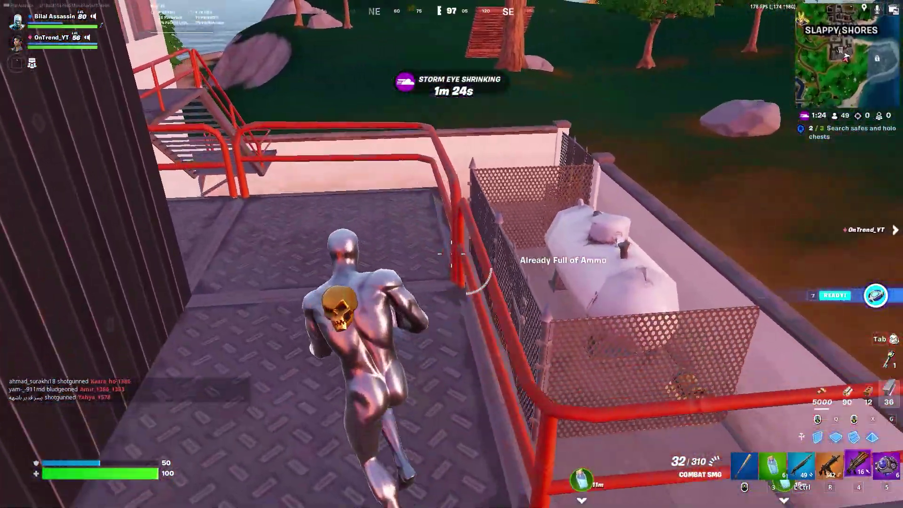
pyautogui.press('4')
pyautogui.press('w')
pyautogui.press('r')
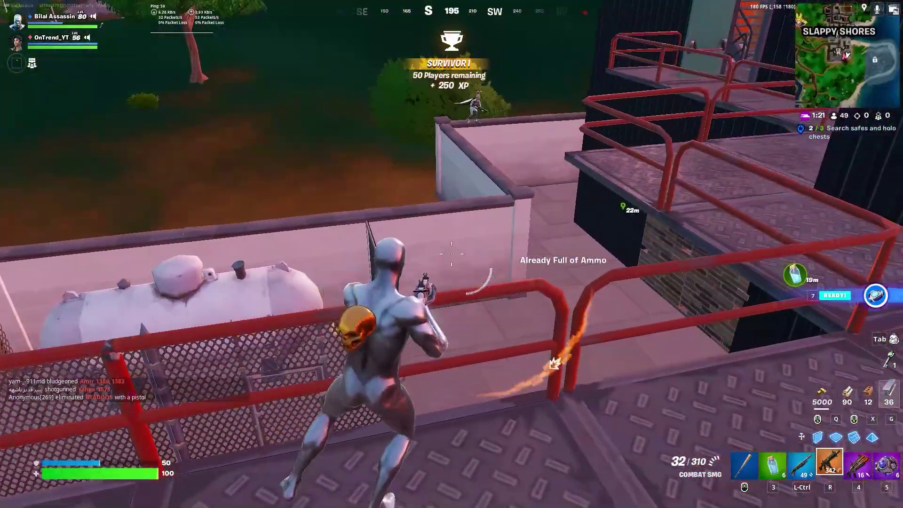
pyautogui.rightClick(452, 254)
pyautogui.click(452, 254)
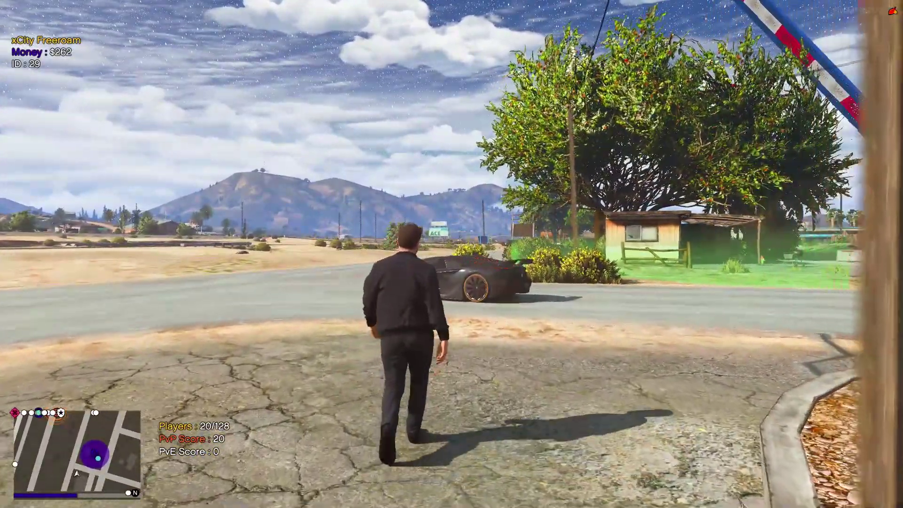
pyautogui.press('w')
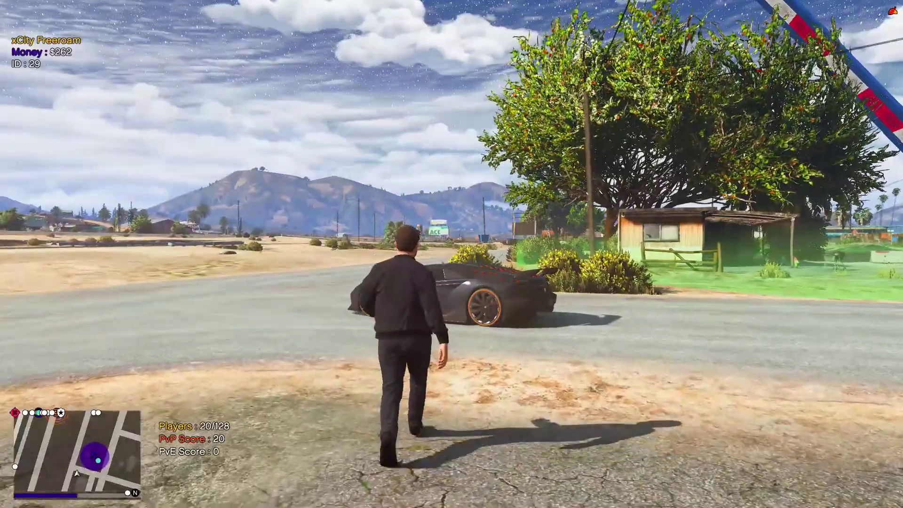
pyautogui.press('w')
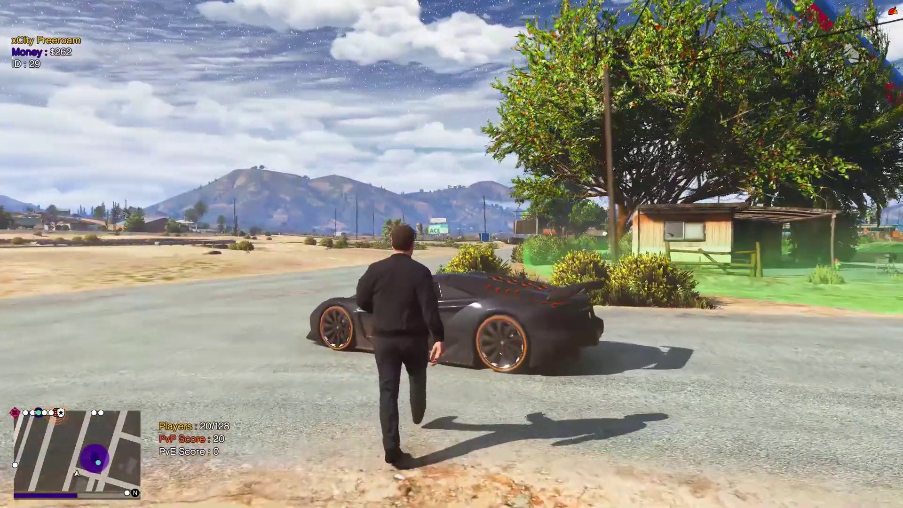
pyautogui.press('f')
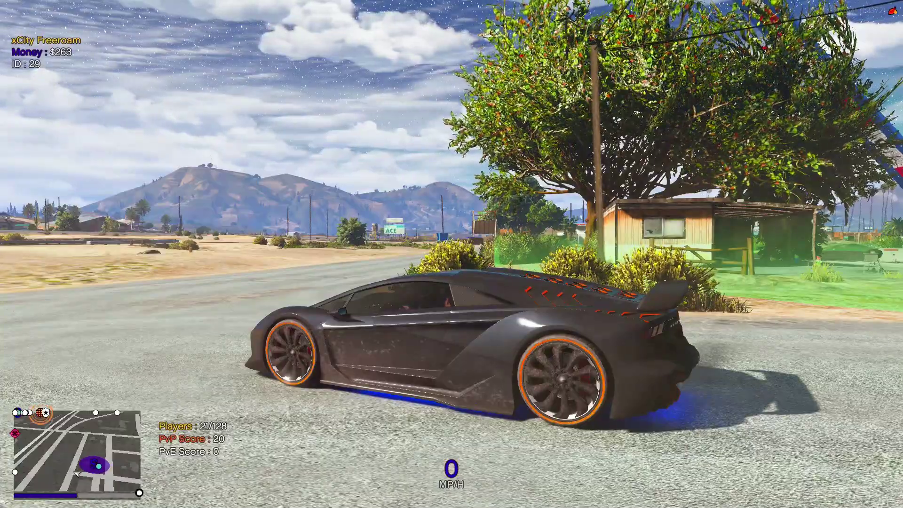
pyautogui.press('w')
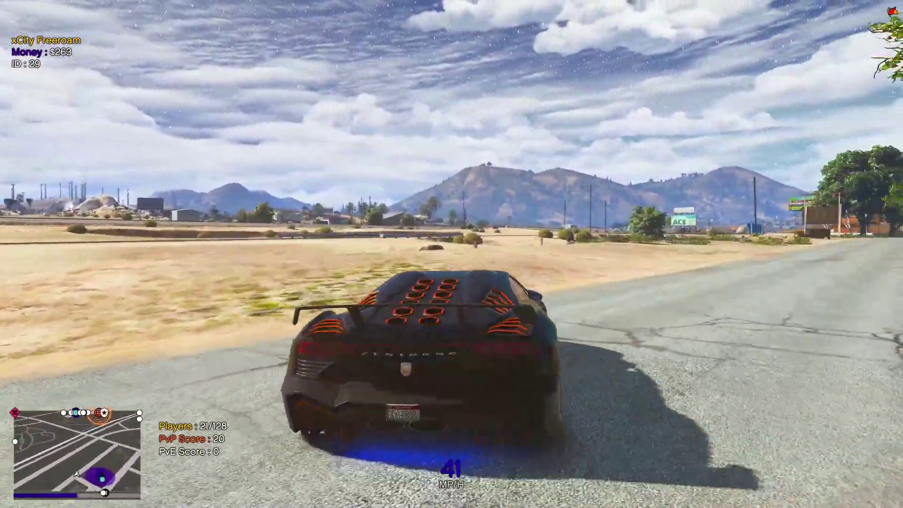
pyautogui.press('d')
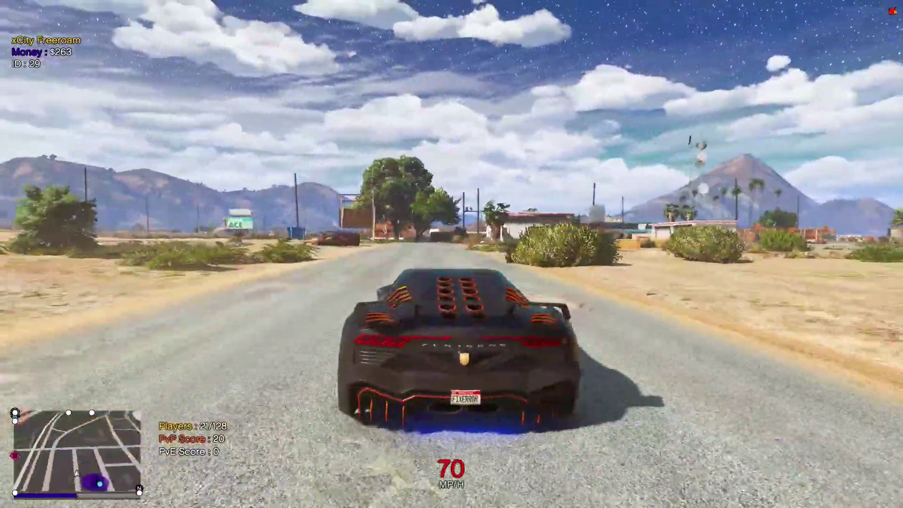
pyautogui.press('w')
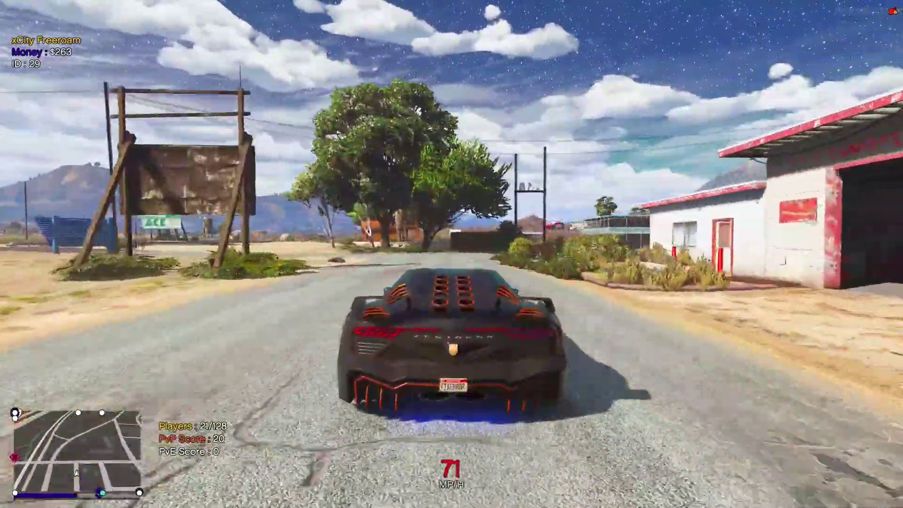